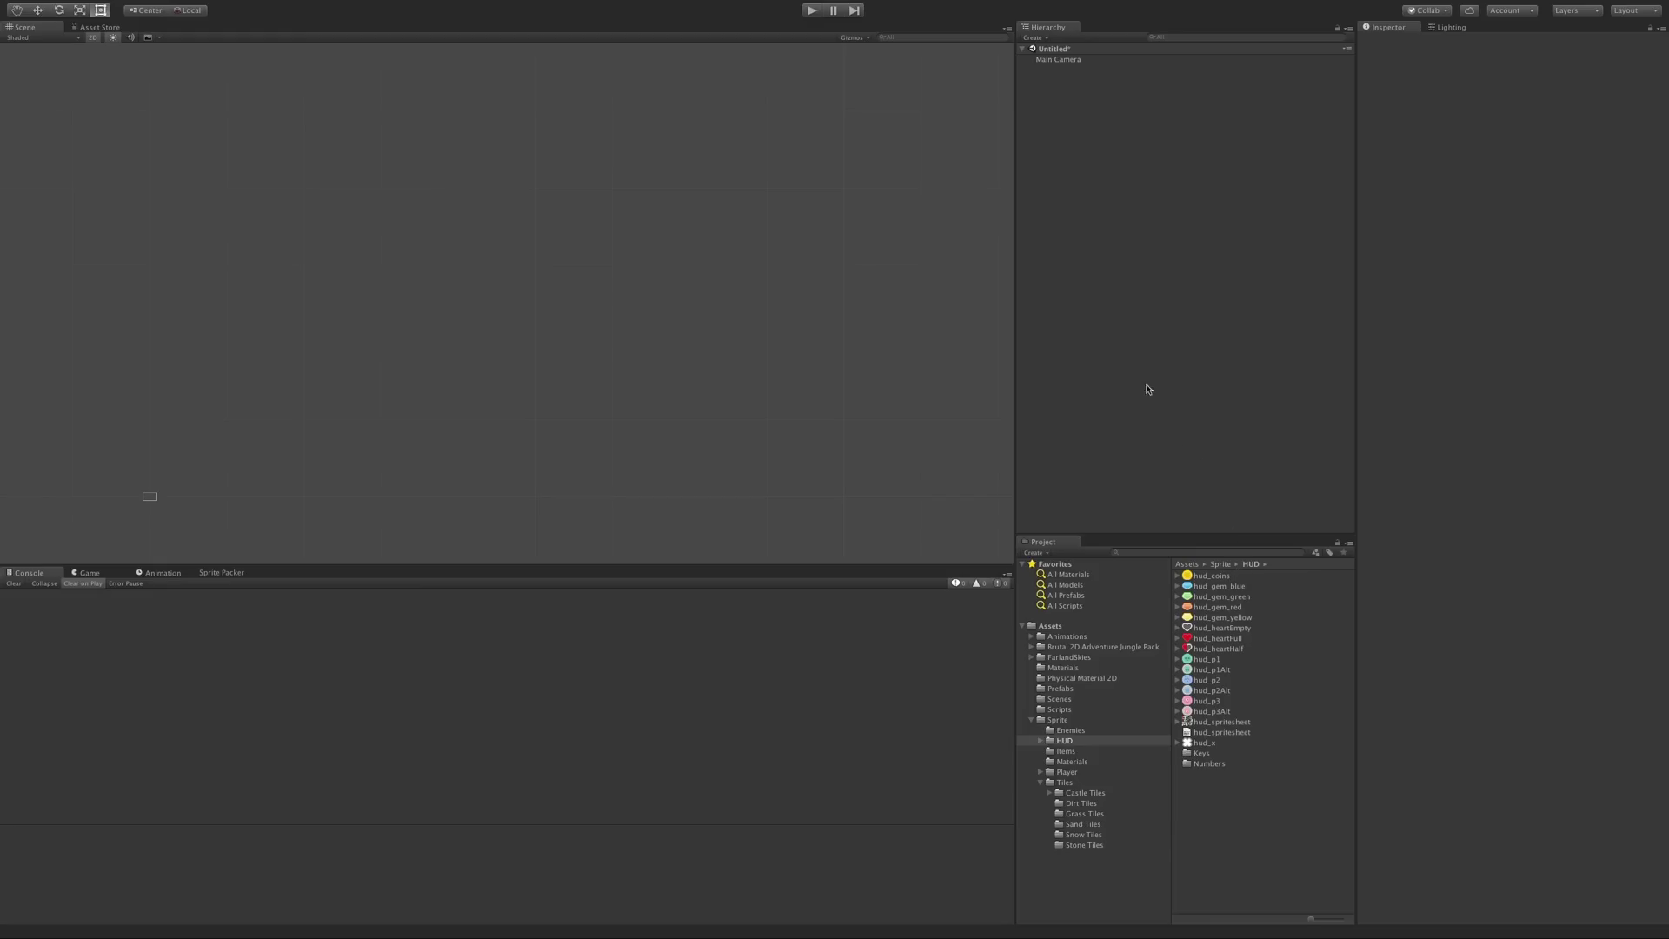
Create a white UI Image on a new Canvas and select it.
right_click(1094, 320)
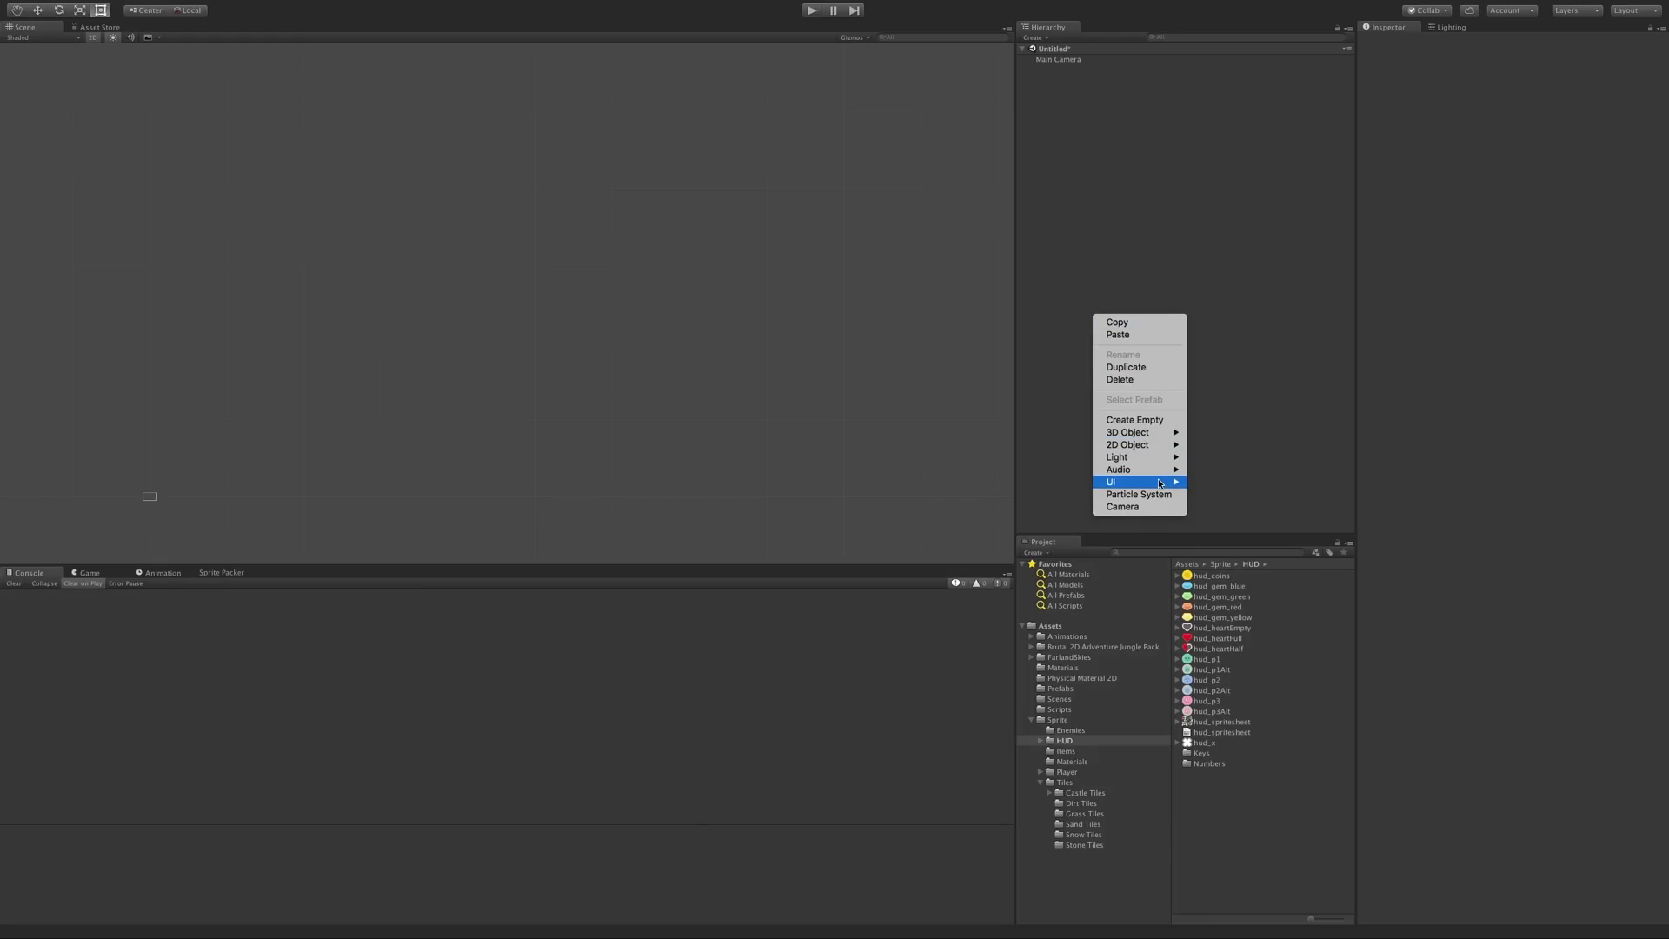
mouse_move(1156, 482)
left_click(1219, 496)
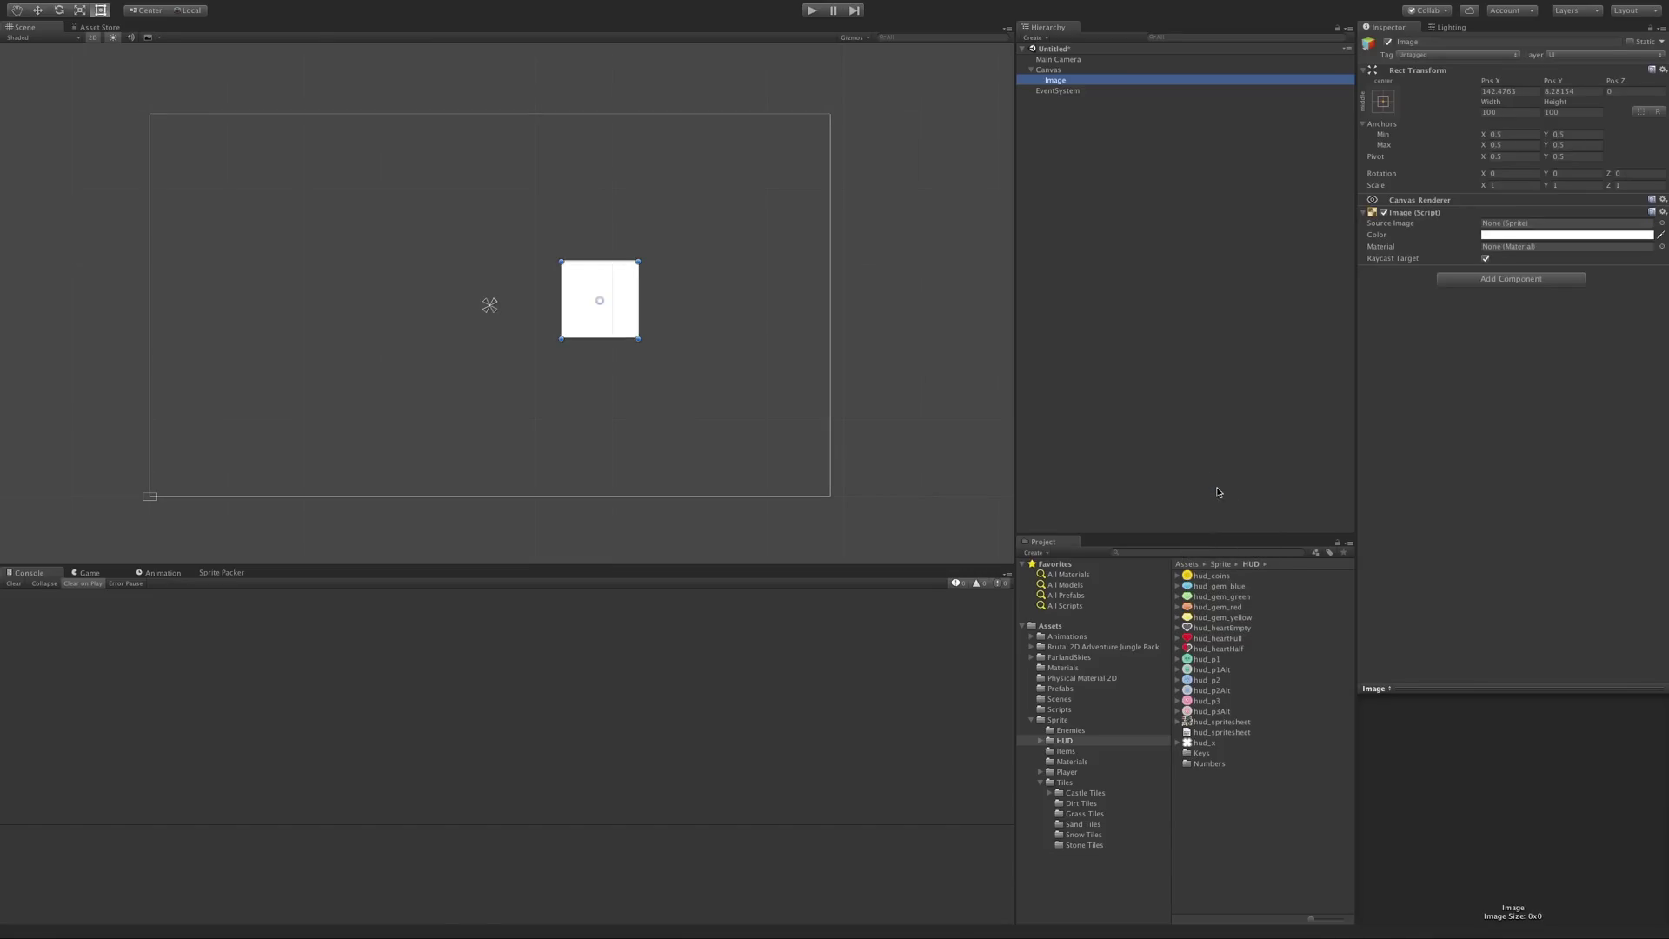
left_click(1518, 90)
left_click(1071, 132)
left_click(1067, 81)
Duplicate the image and move the original Image left beside Image (1).
key("ctrl+d")
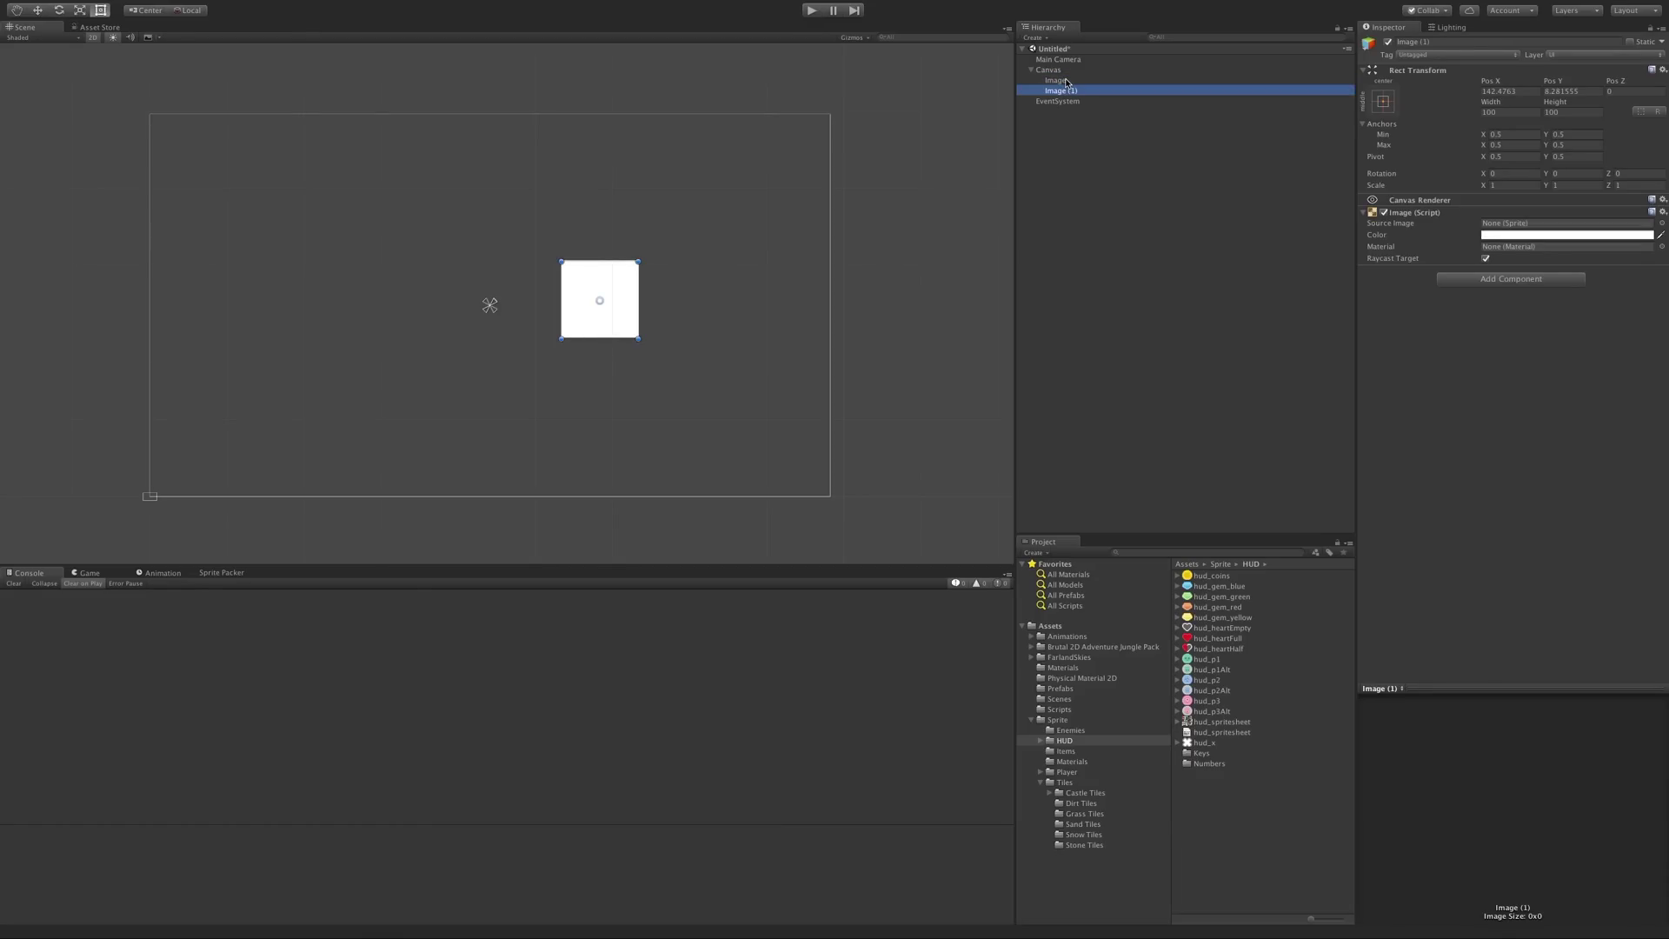
left_click(1067, 81)
key("w")
left_click_drag(653, 299, 568, 294)
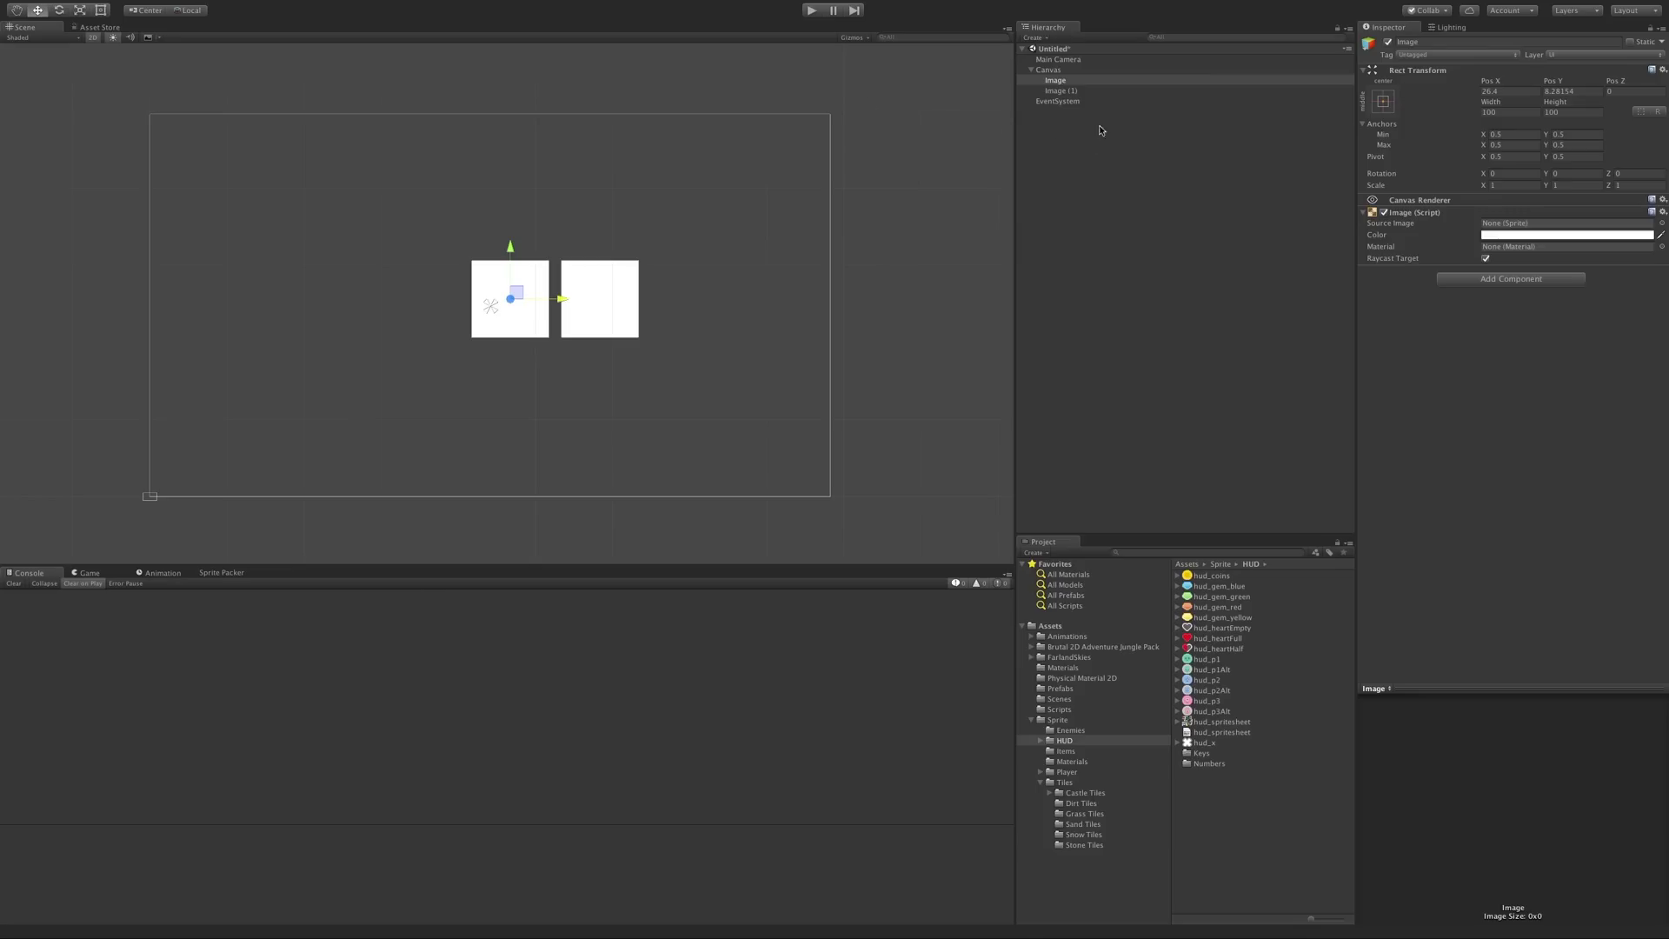
Assign the hud_p3 sprite as Source Image on both images, then select Image alone.
left_click(1071, 90, "shift")
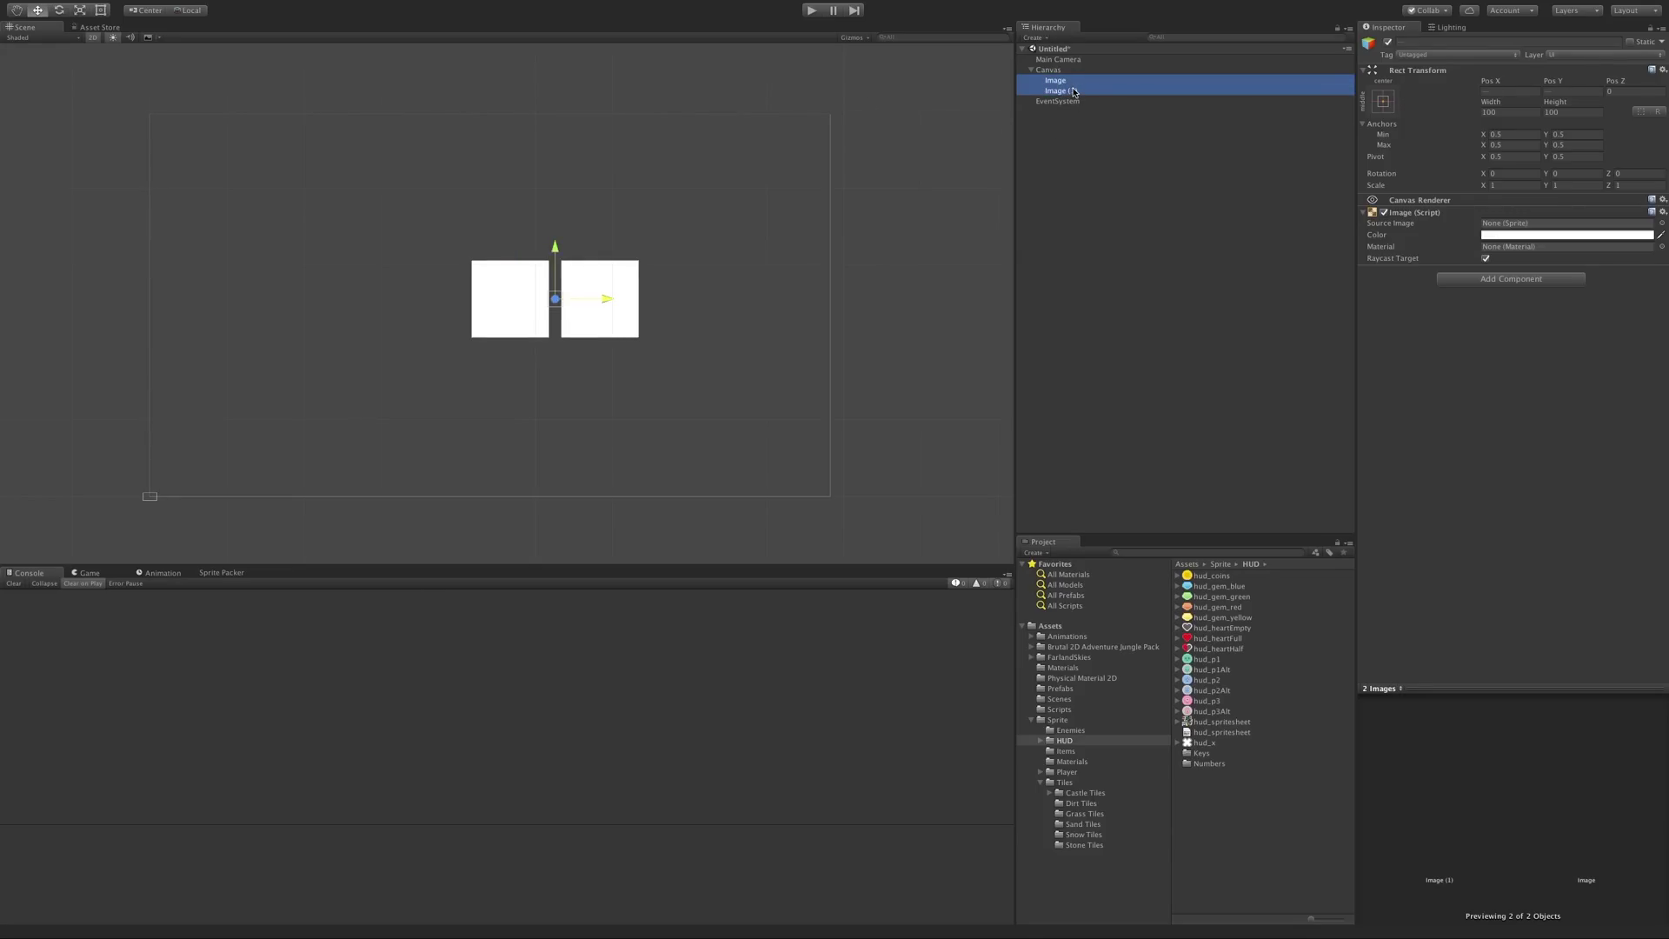
left_click(1513, 111)
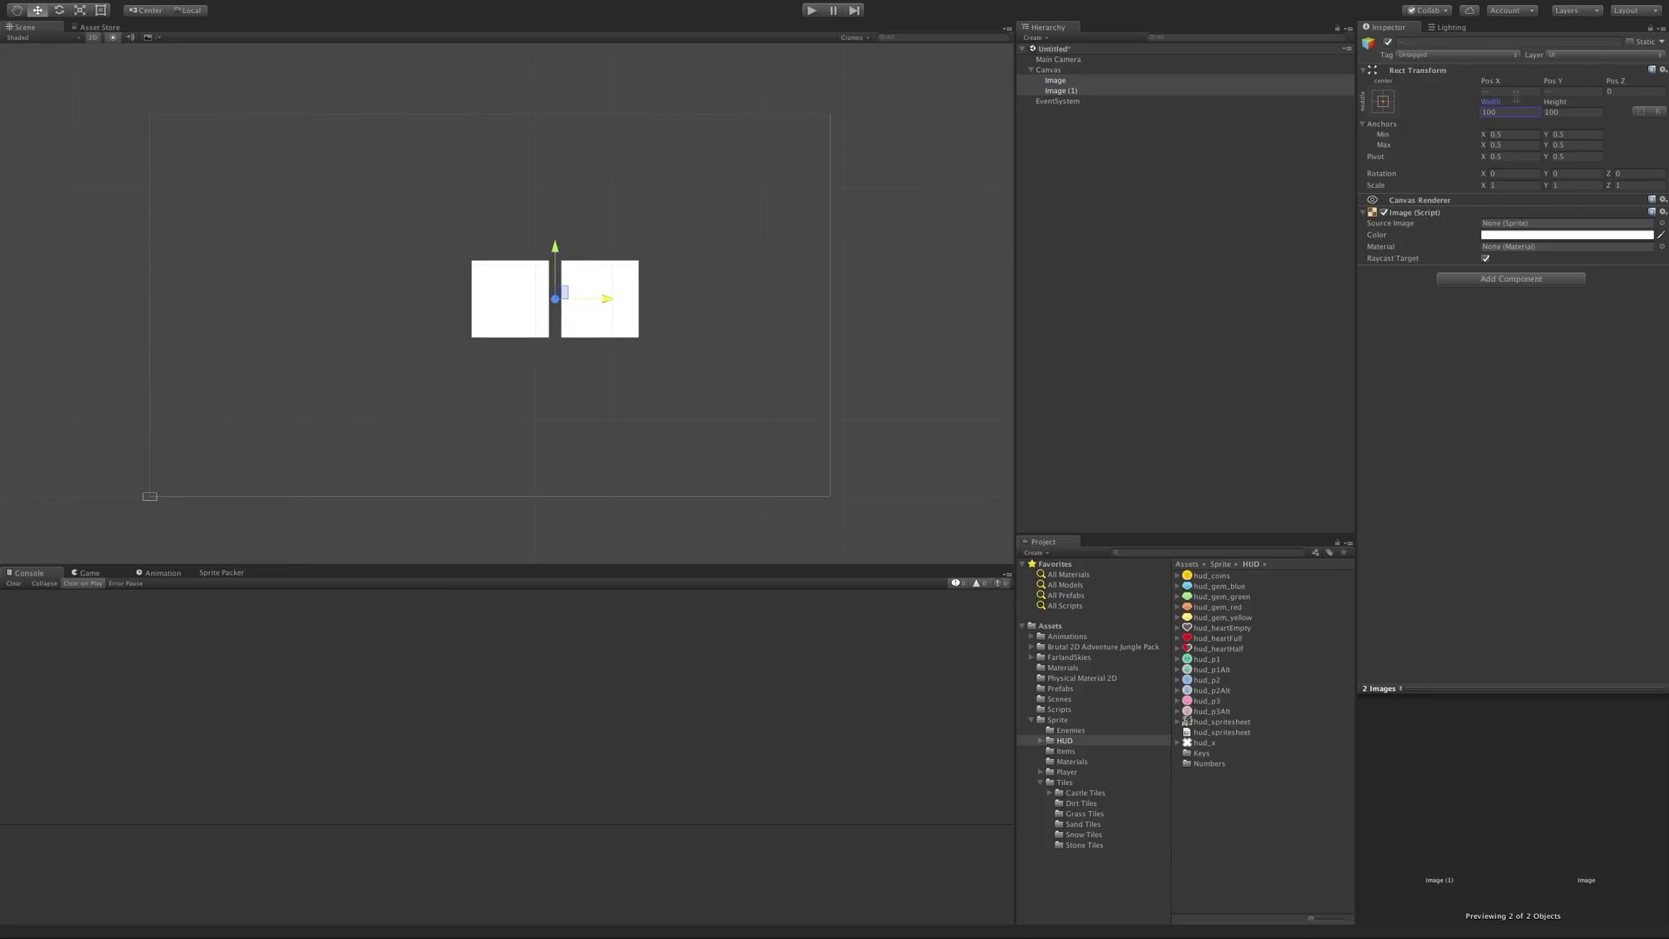
left_click_drag(601, 304, 561, 304)
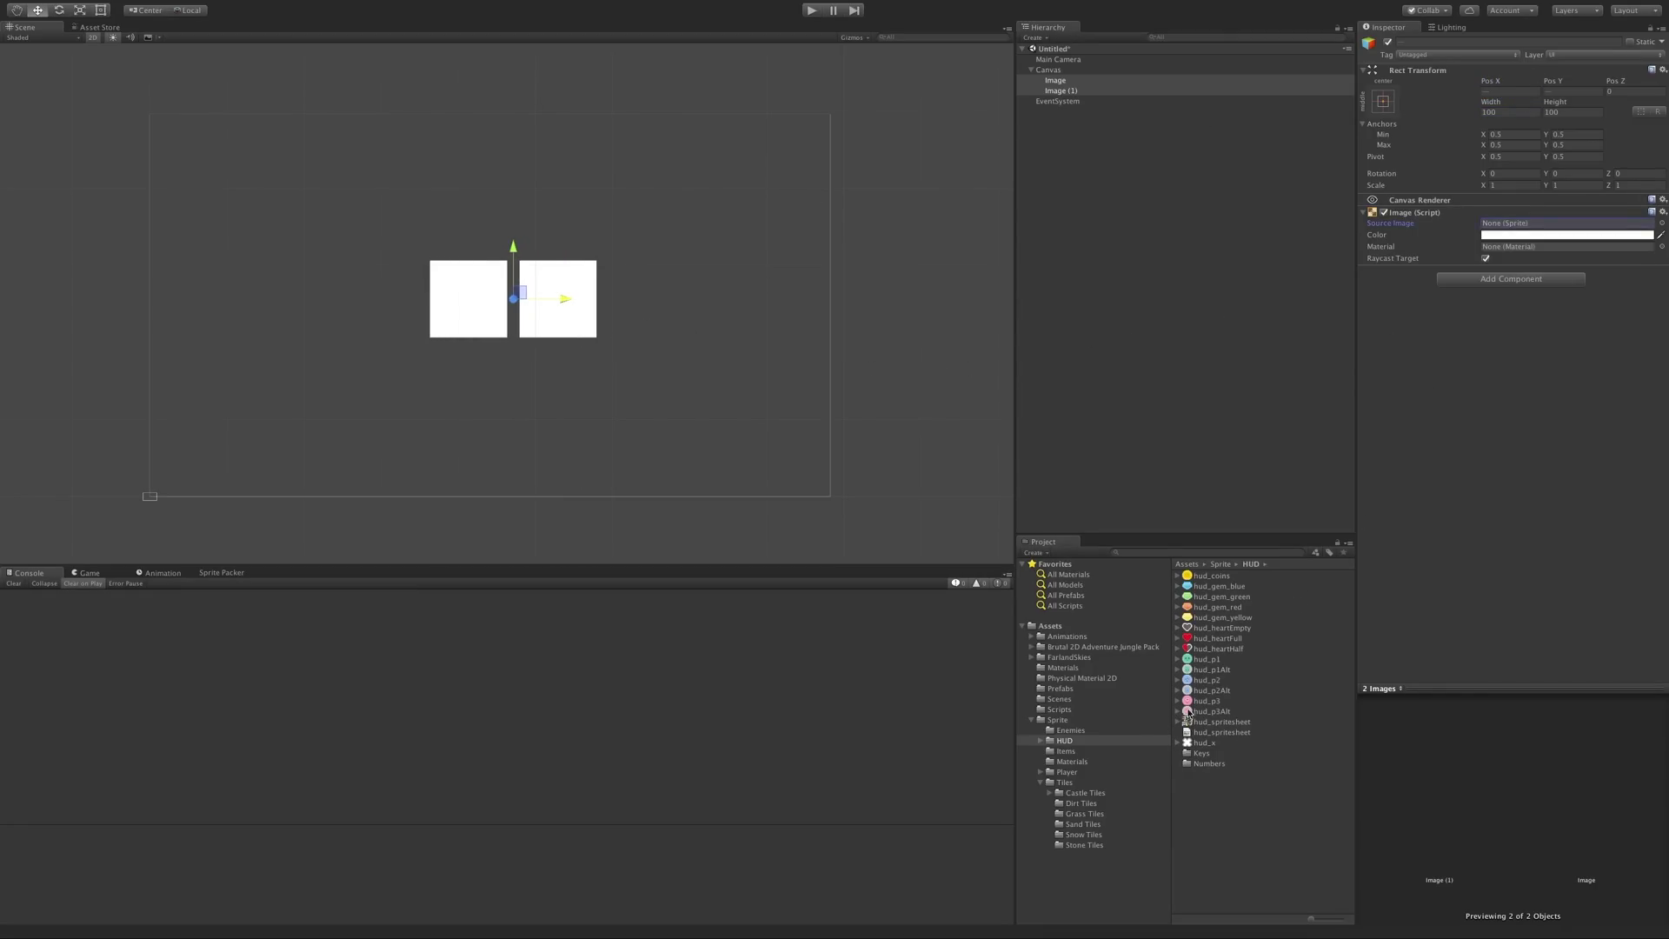
left_click_drag(1209, 701, 1530, 228)
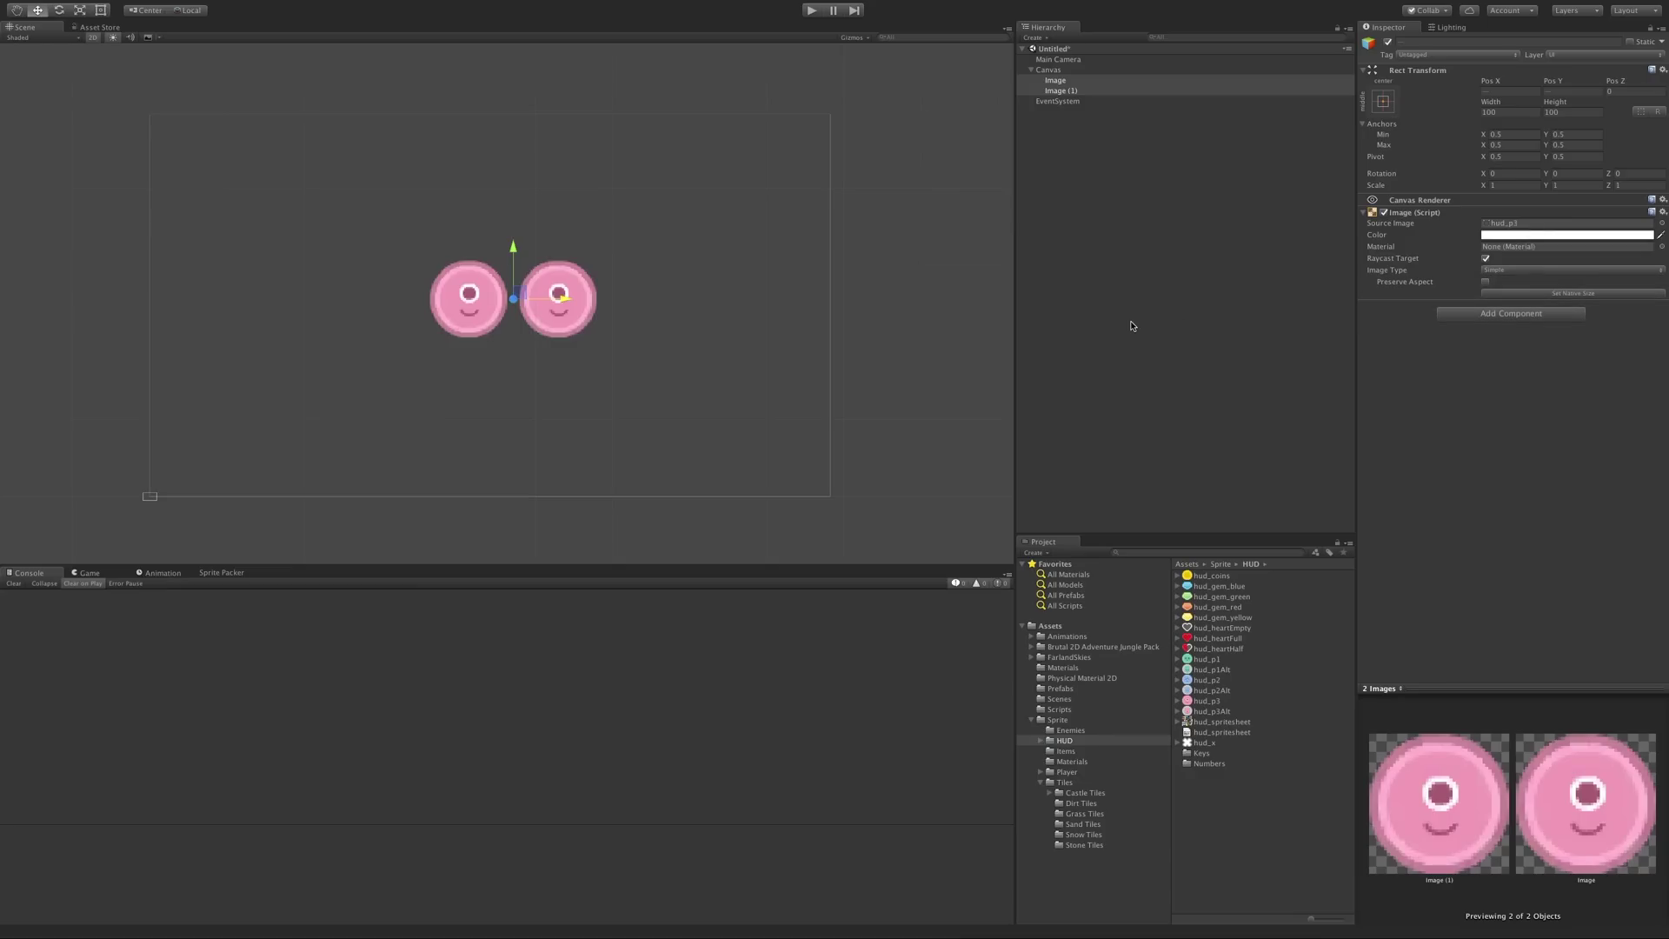
left_click(1062, 181)
left_click(1087, 80)
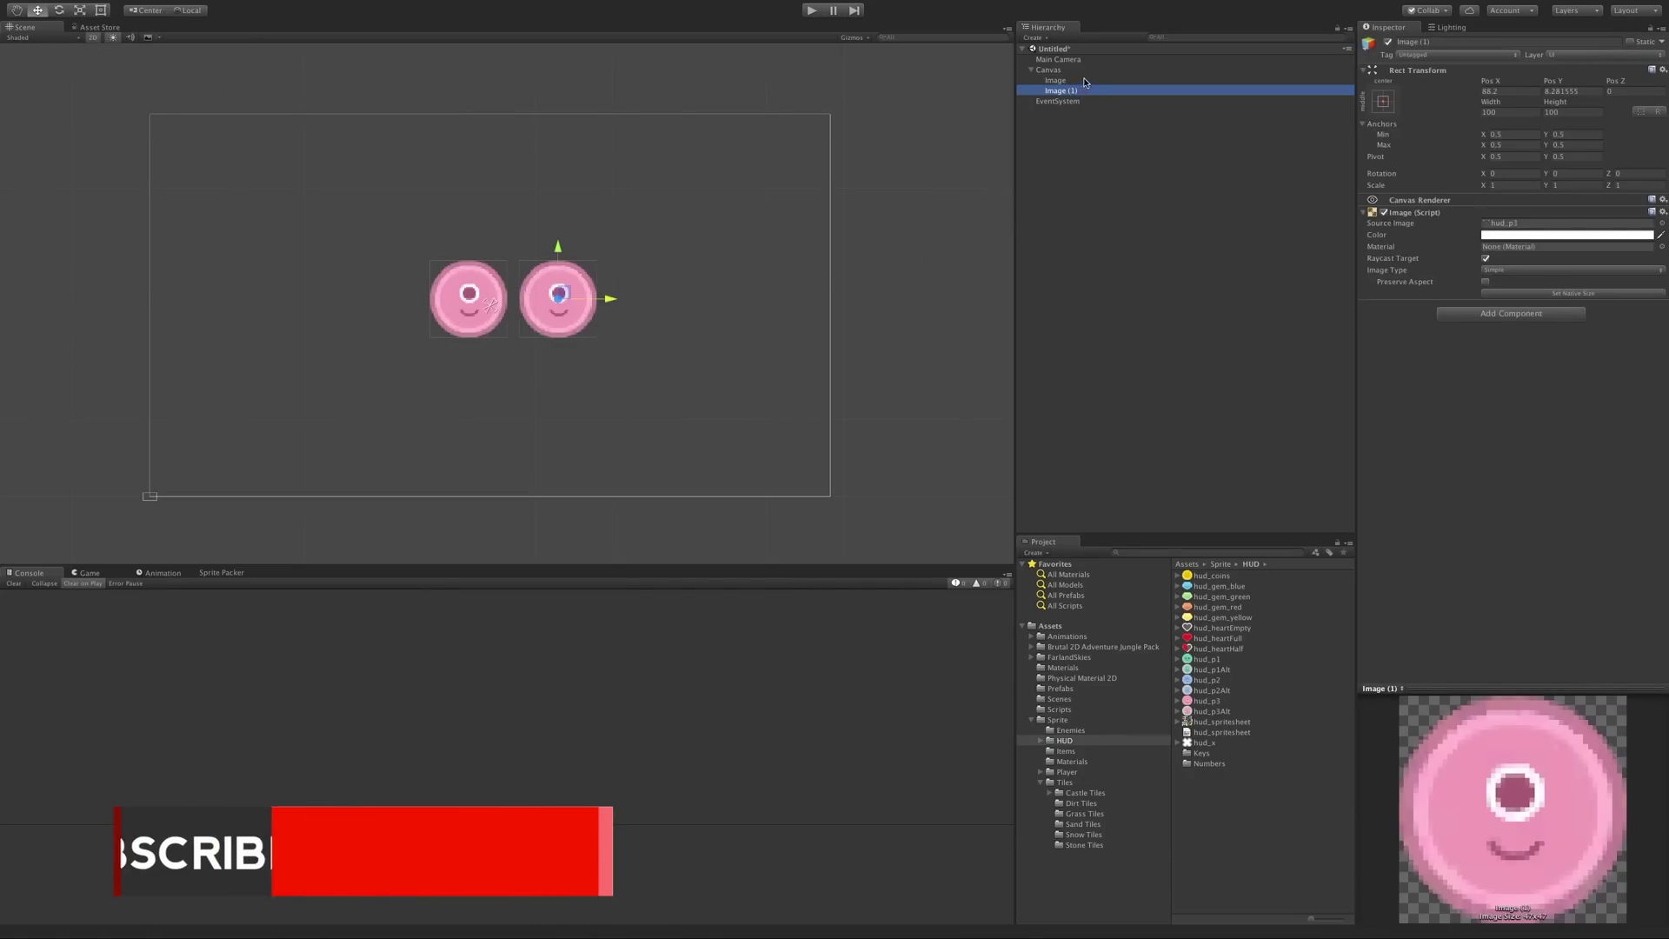
Set Image's type to Sliced and resize both images to 200 × 200.
left_click(1524, 271)
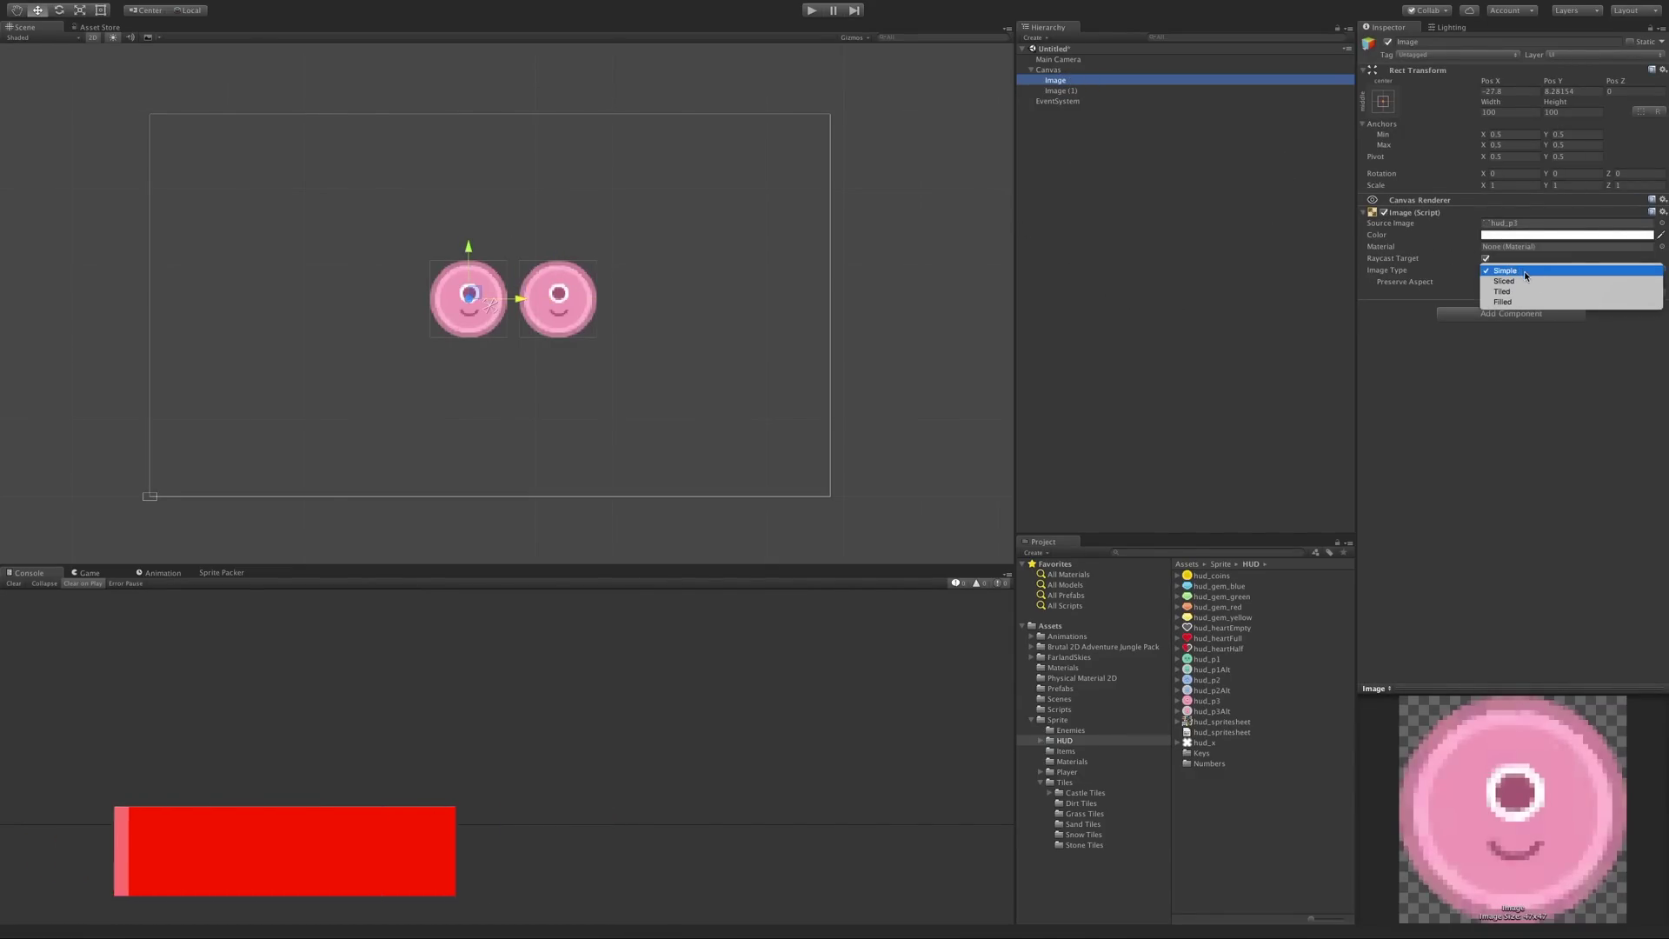
left_click(1532, 280)
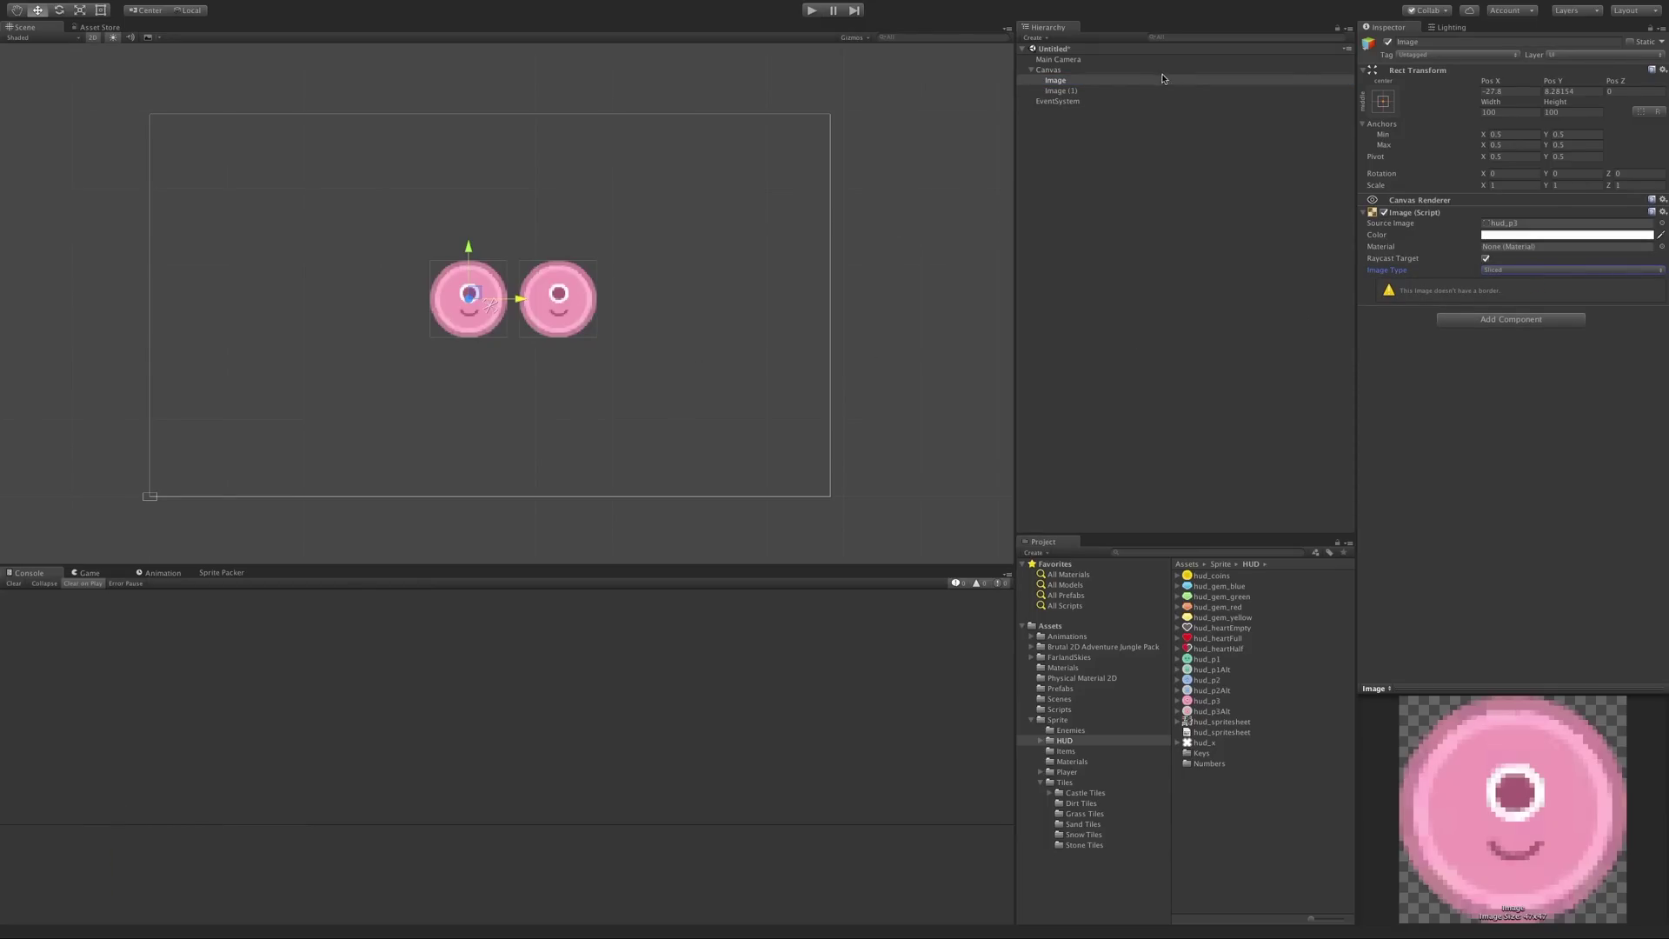
left_click(1085, 93, "shift")
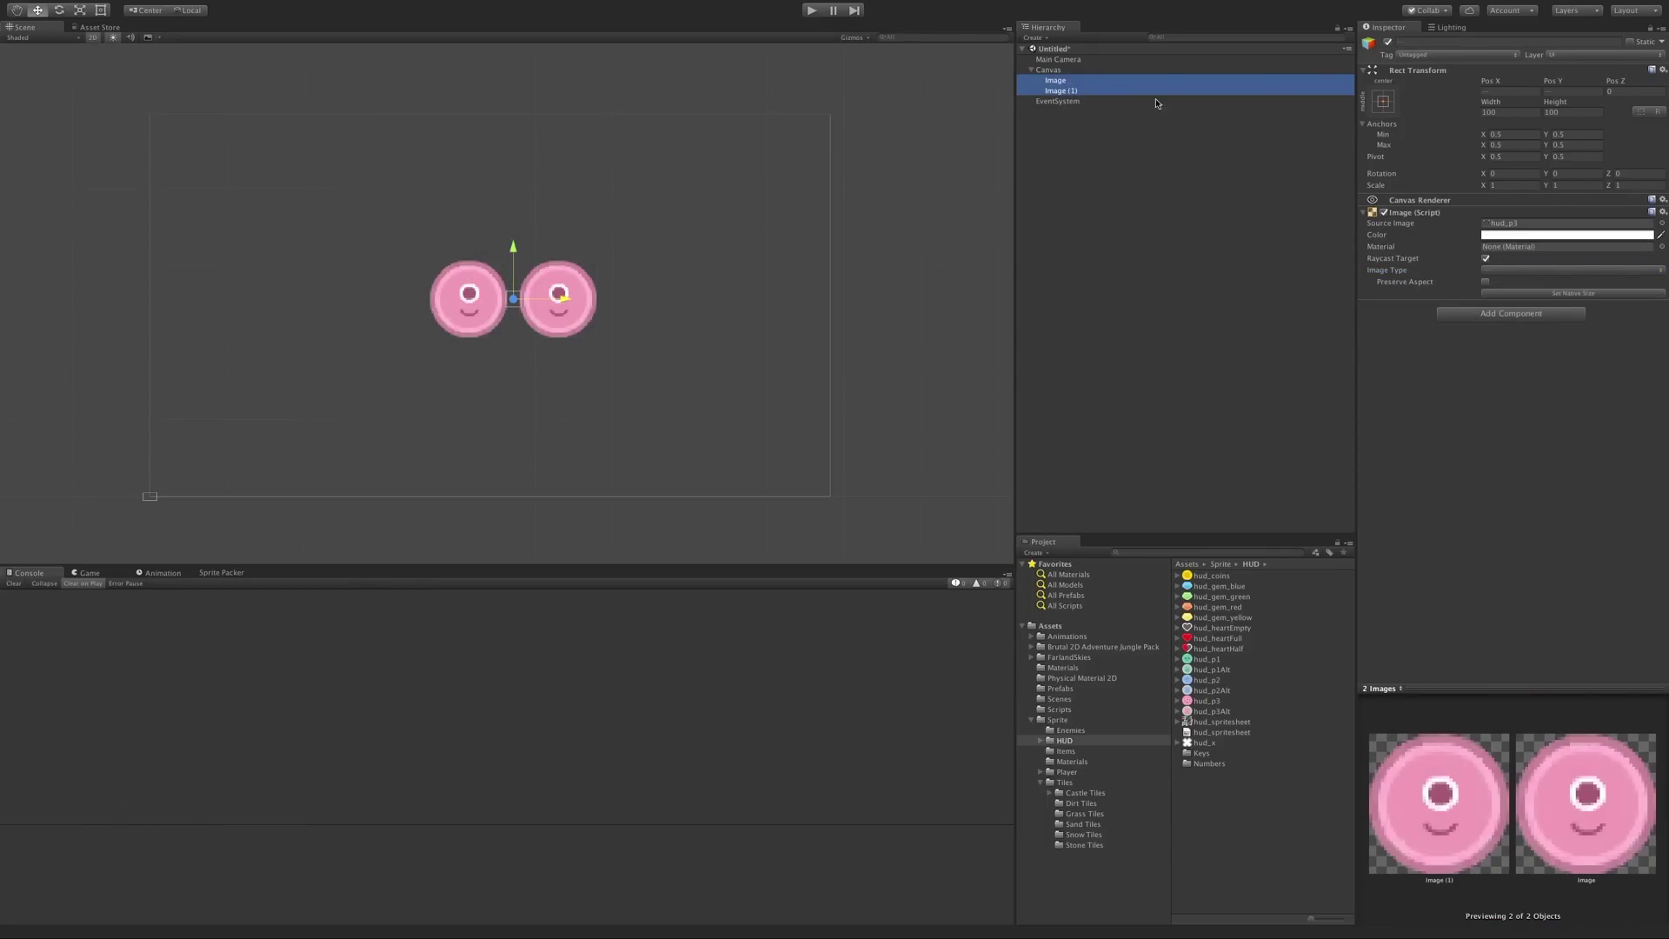
left_click(1504, 112)
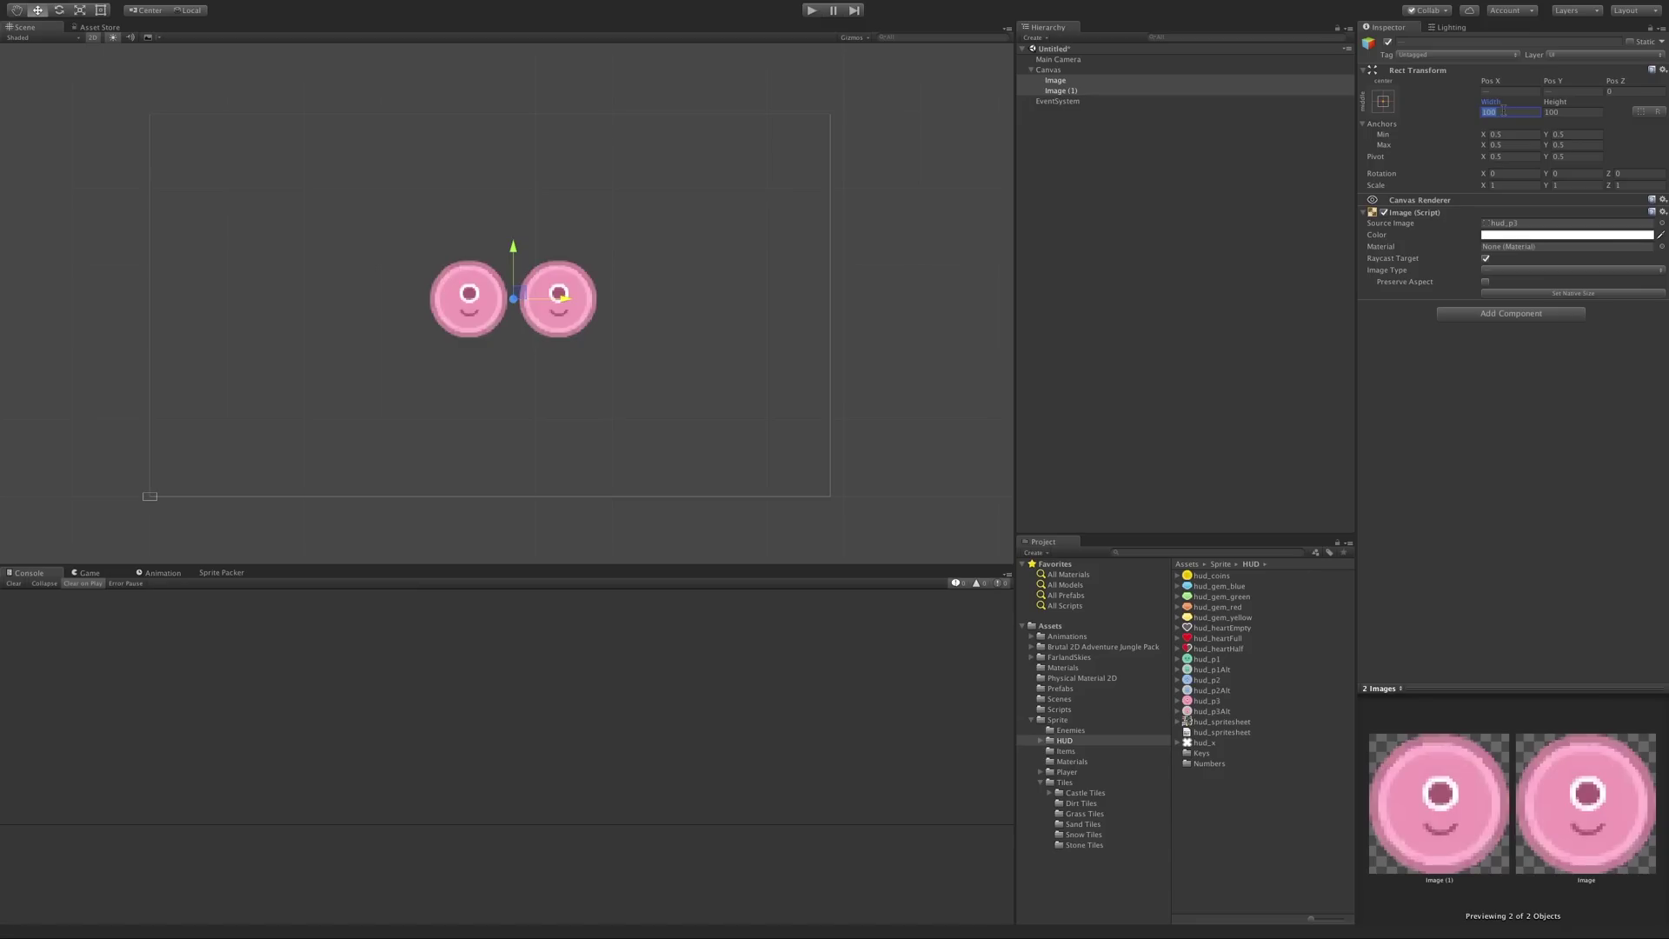
type("200")
key("Tab")
type("200")
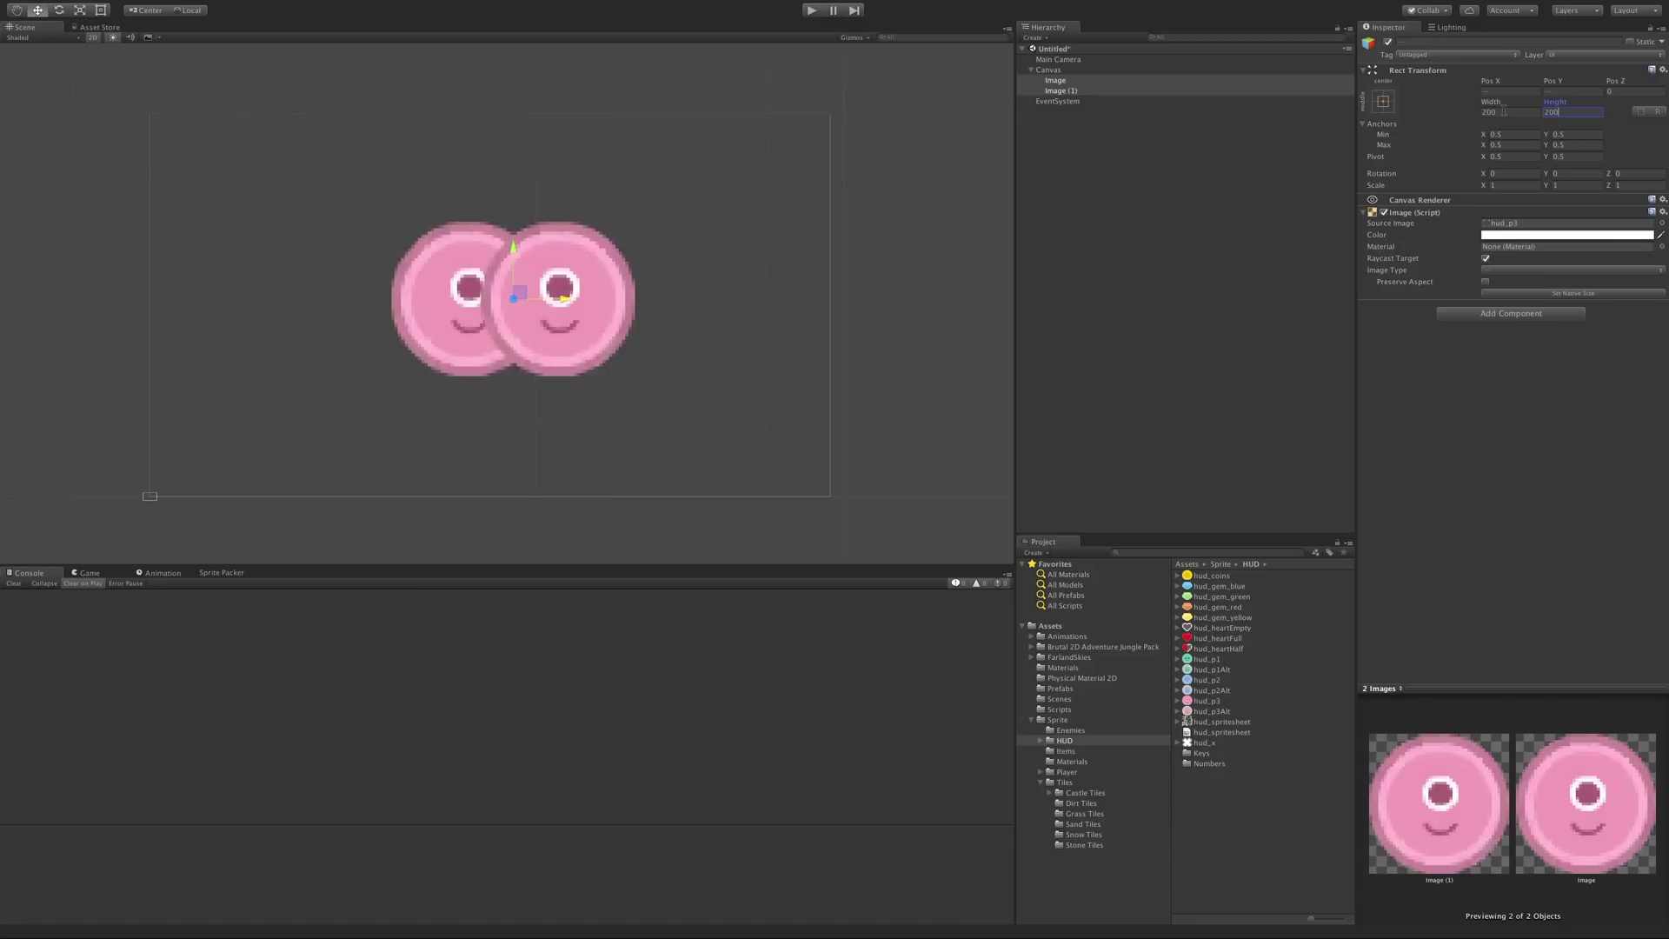
Move Image (1) right so the two pink images no longer overlap.
left_click(721, 313)
left_click(600, 339)
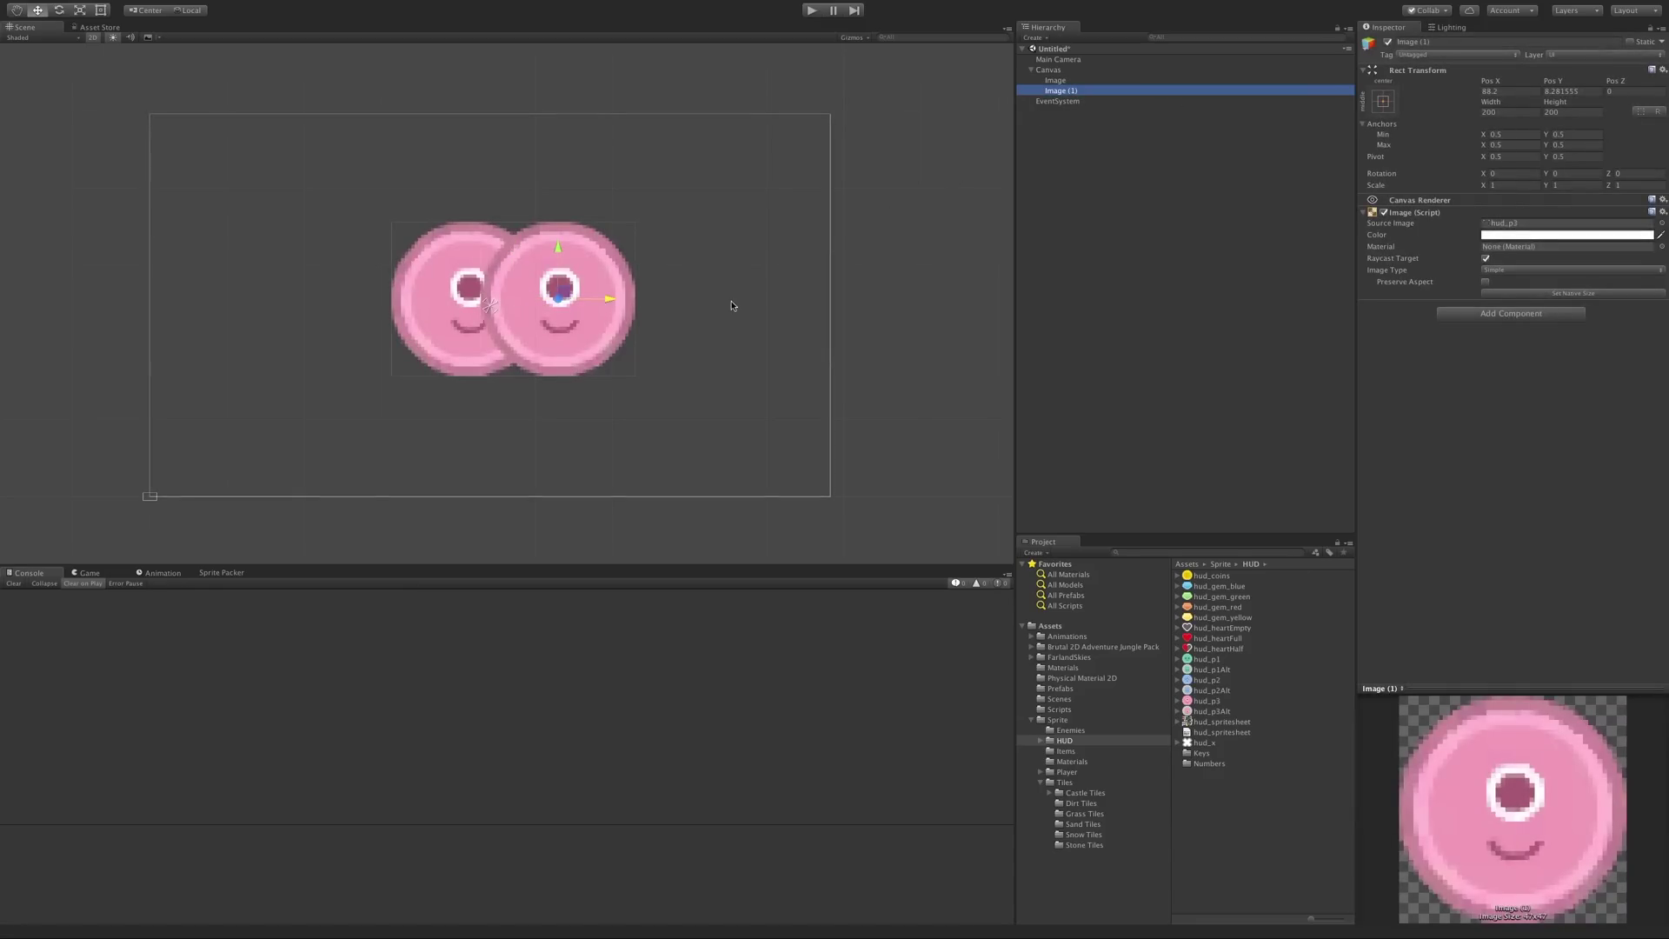
left_click_drag(605, 297, 698, 294)
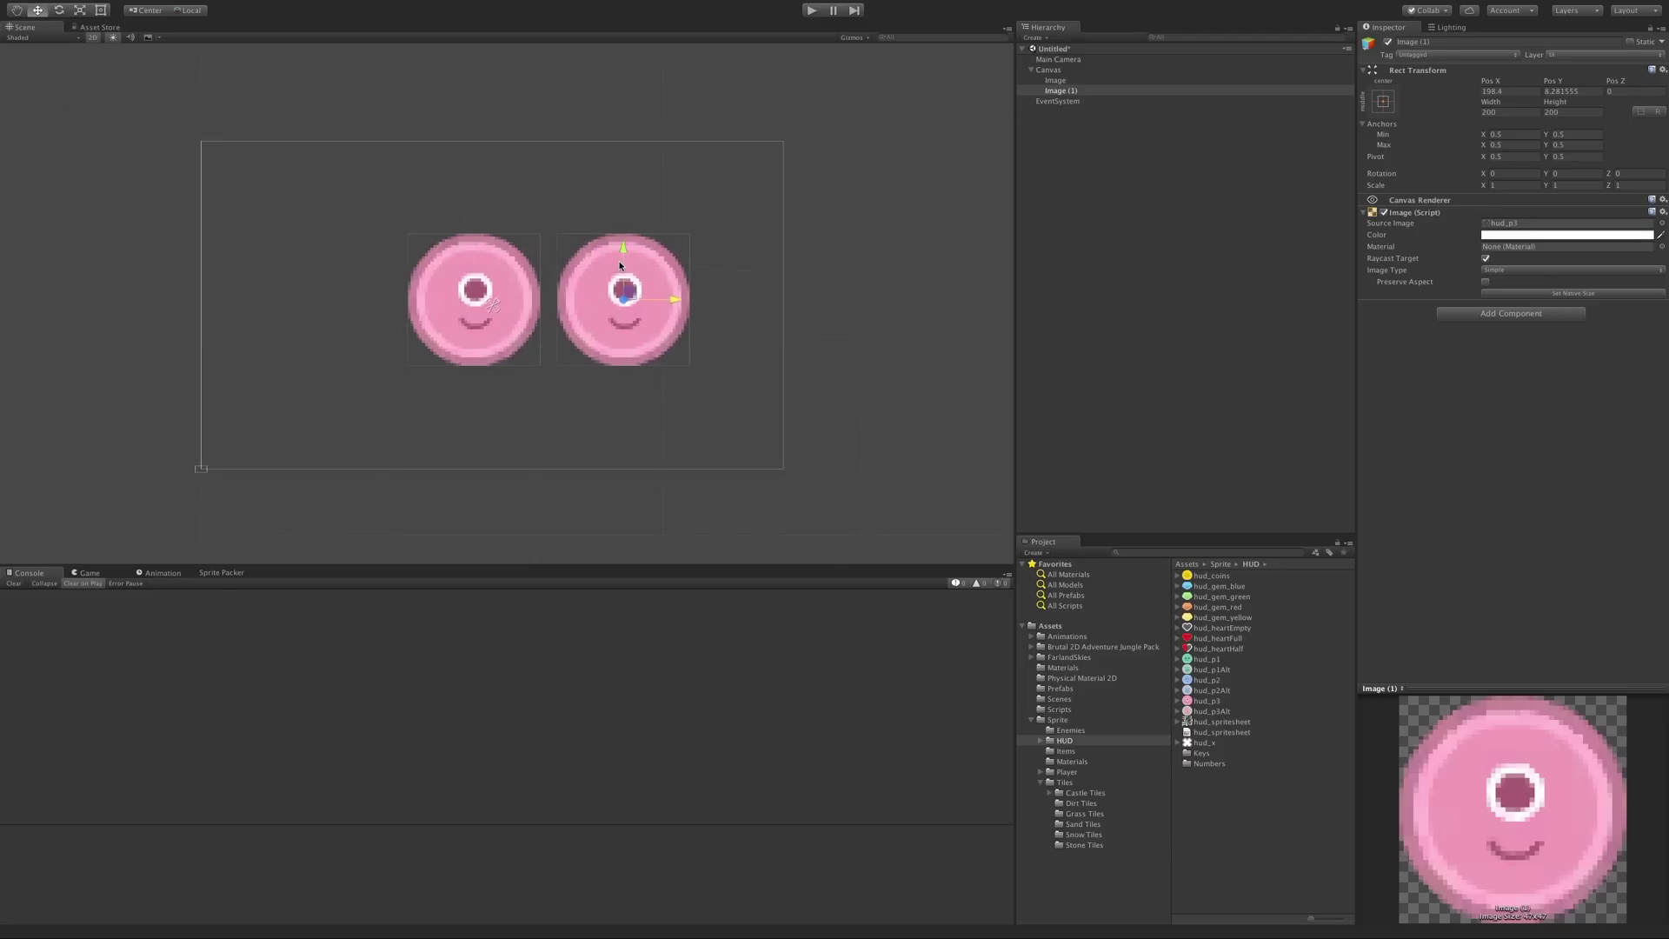
scroll(619, 260, "up", 5)
scroll(619, 259, "down", 1)
middle_click_drag(669, 263, 578, 278)
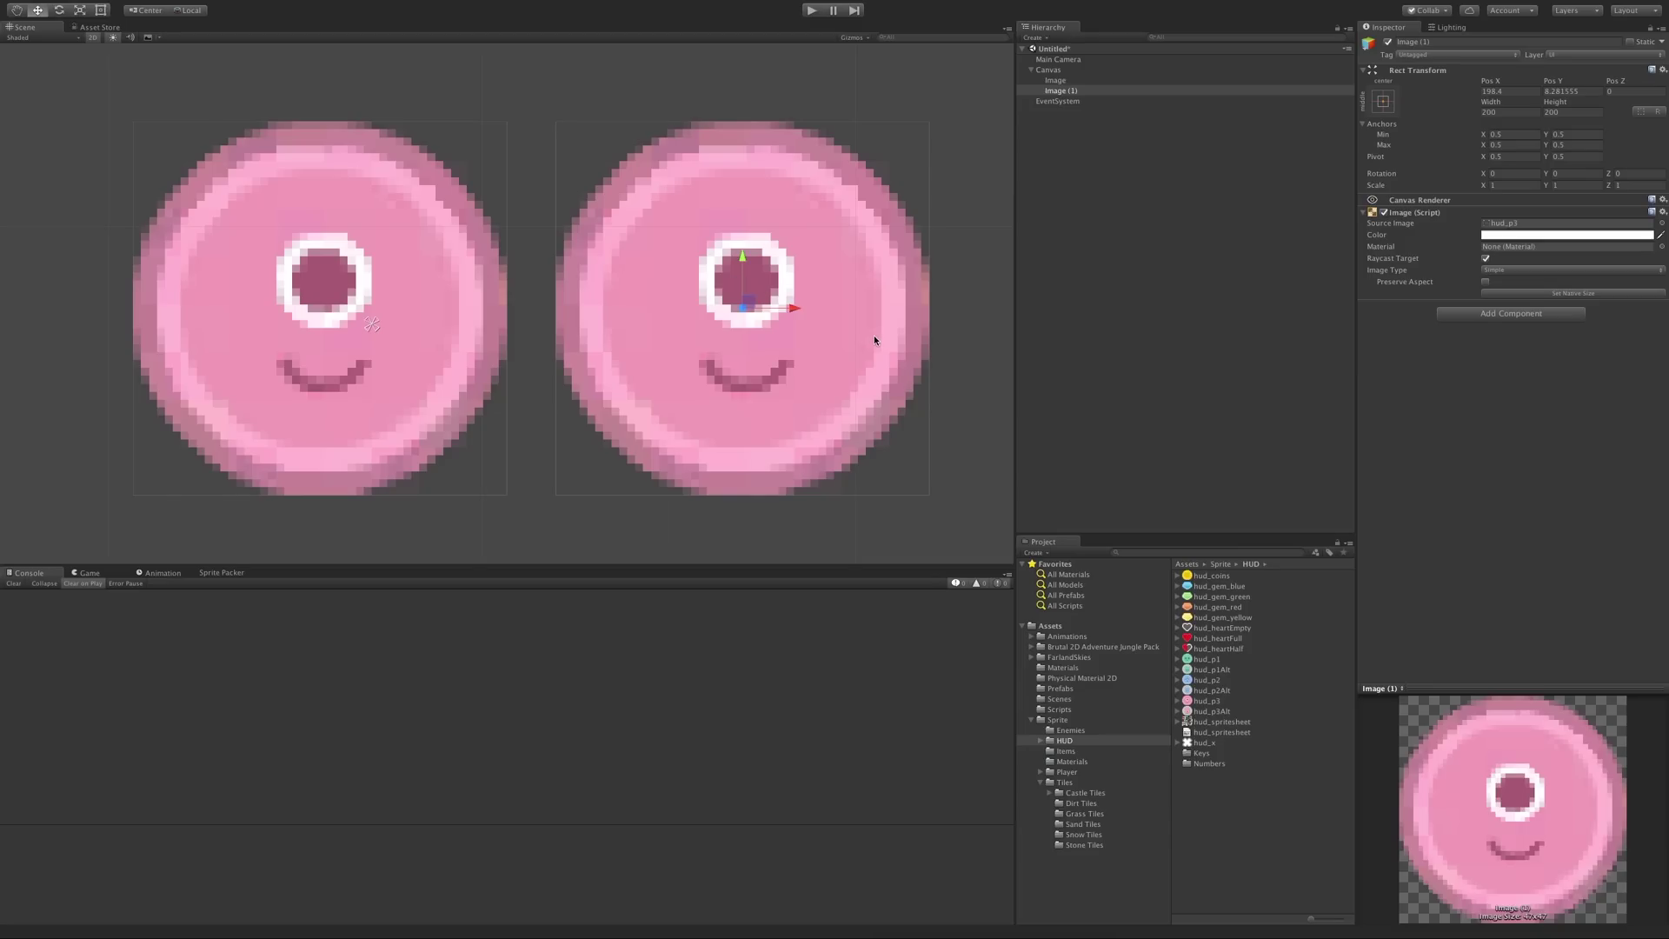
left_click(1219, 702)
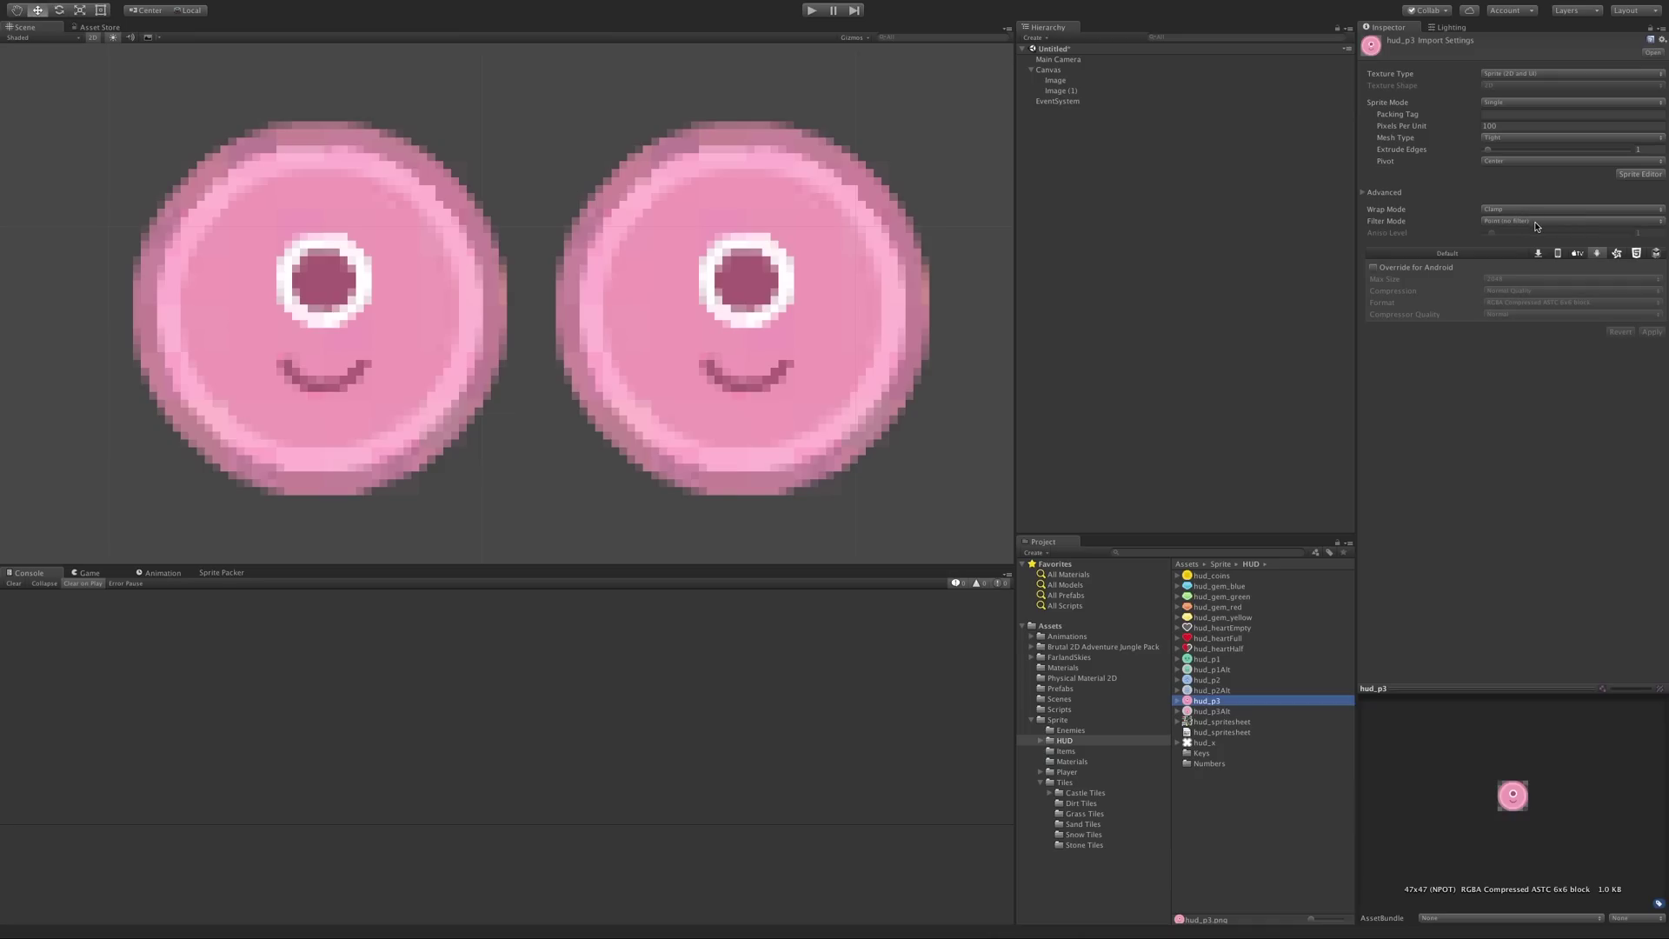
left_click(1640, 174)
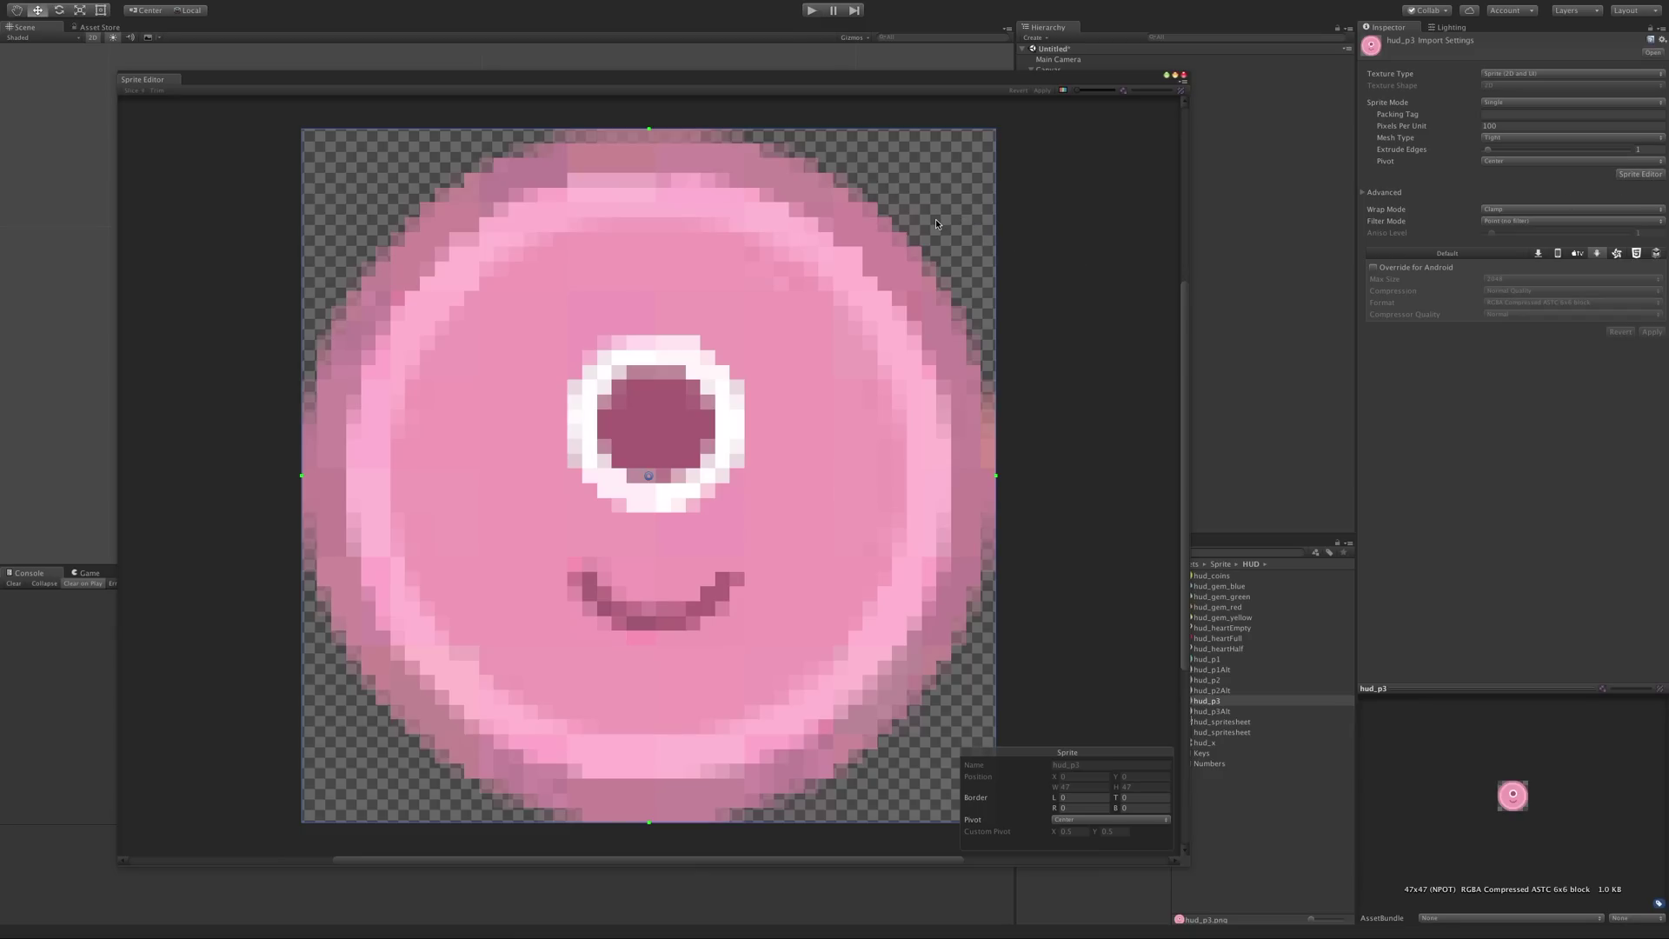
mouse_move(649, 129)
left_mouse_down()
mouse_move(654, 220)
mouse_move(659, 121)
left_mouse_up()
left_click(1183, 75)
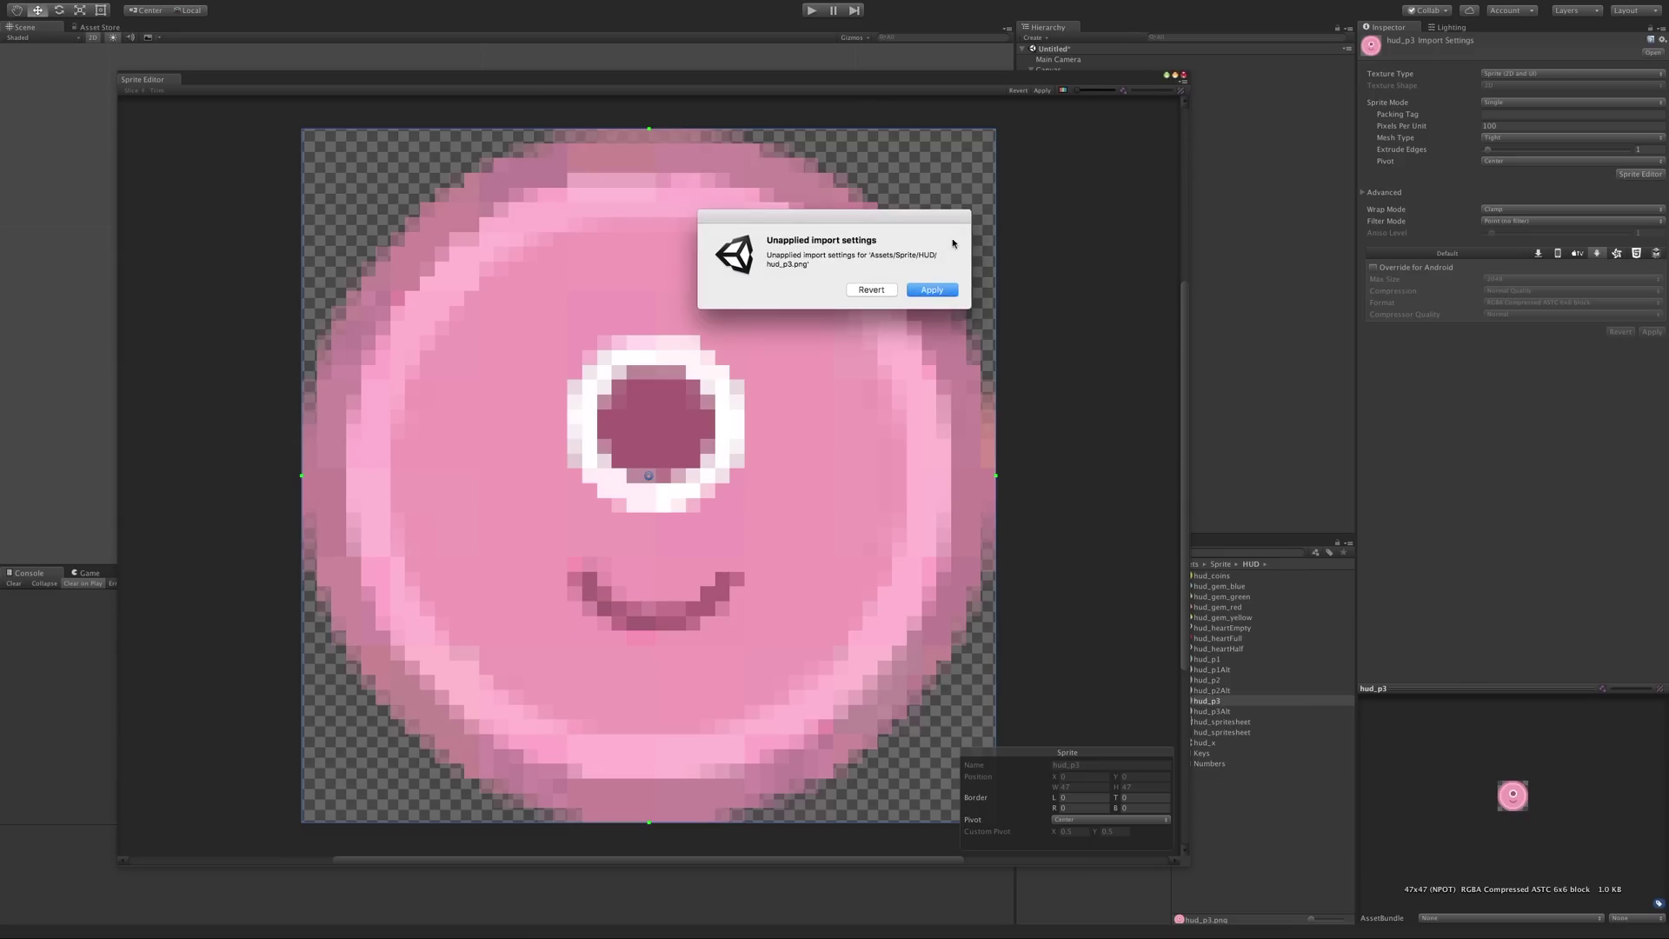
left_click(885, 289)
left_click(1070, 81)
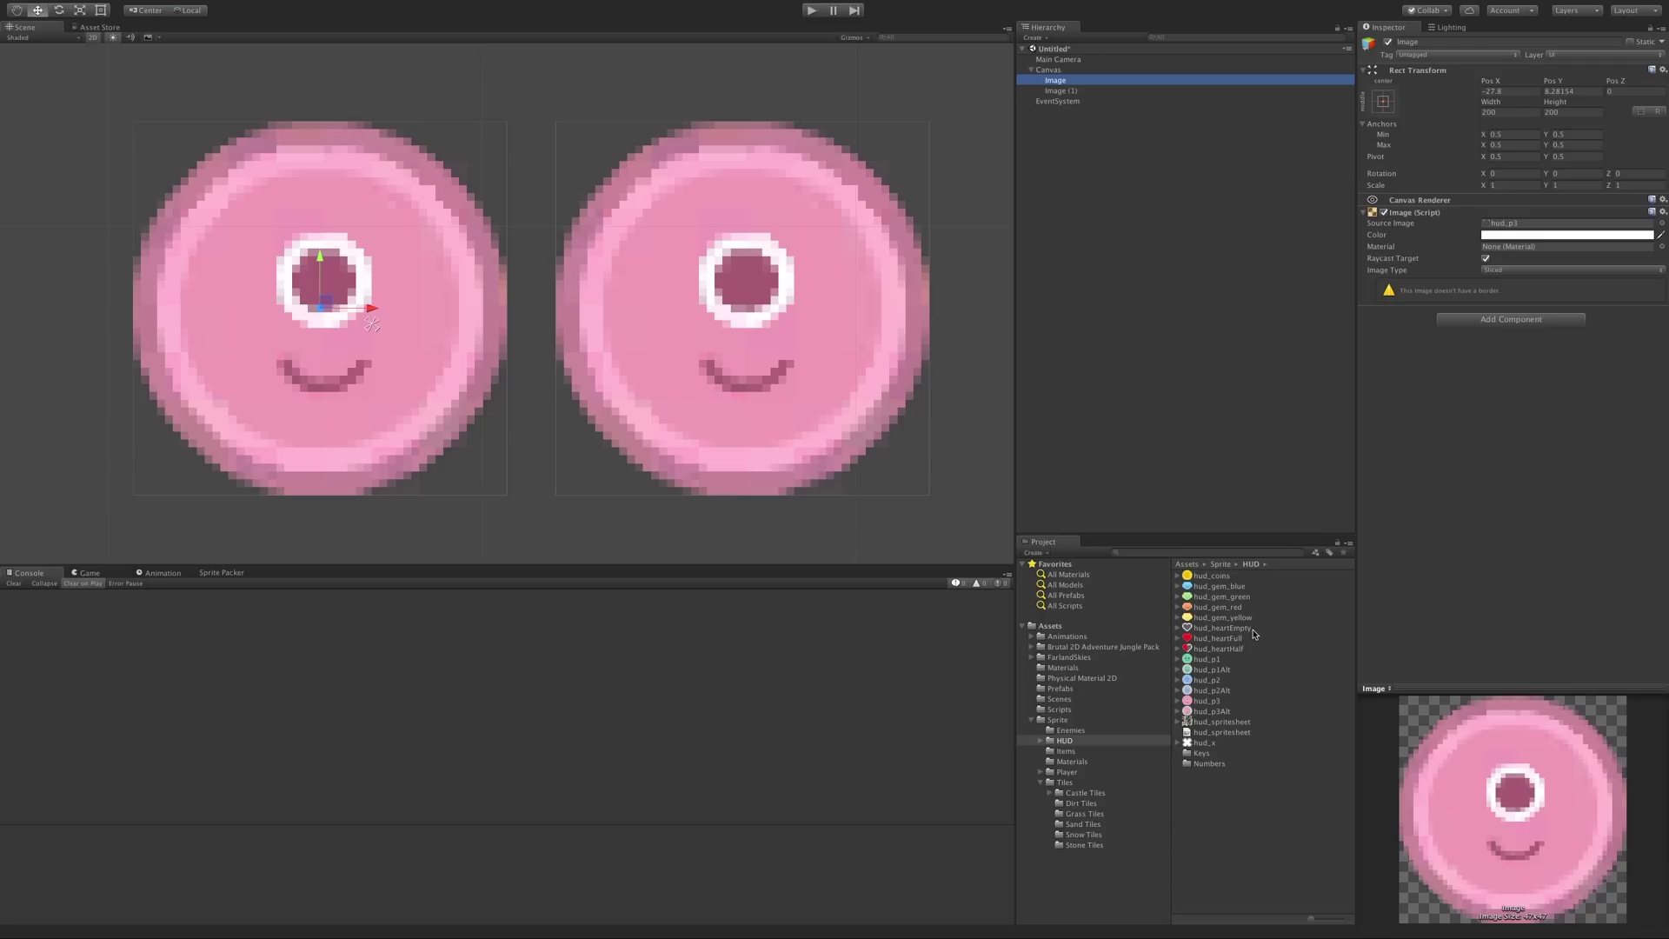
In hud_p3's Sprite Editor, set 7-pixel borders on left, top, right and bottom, then apply.
left_click(1221, 702)
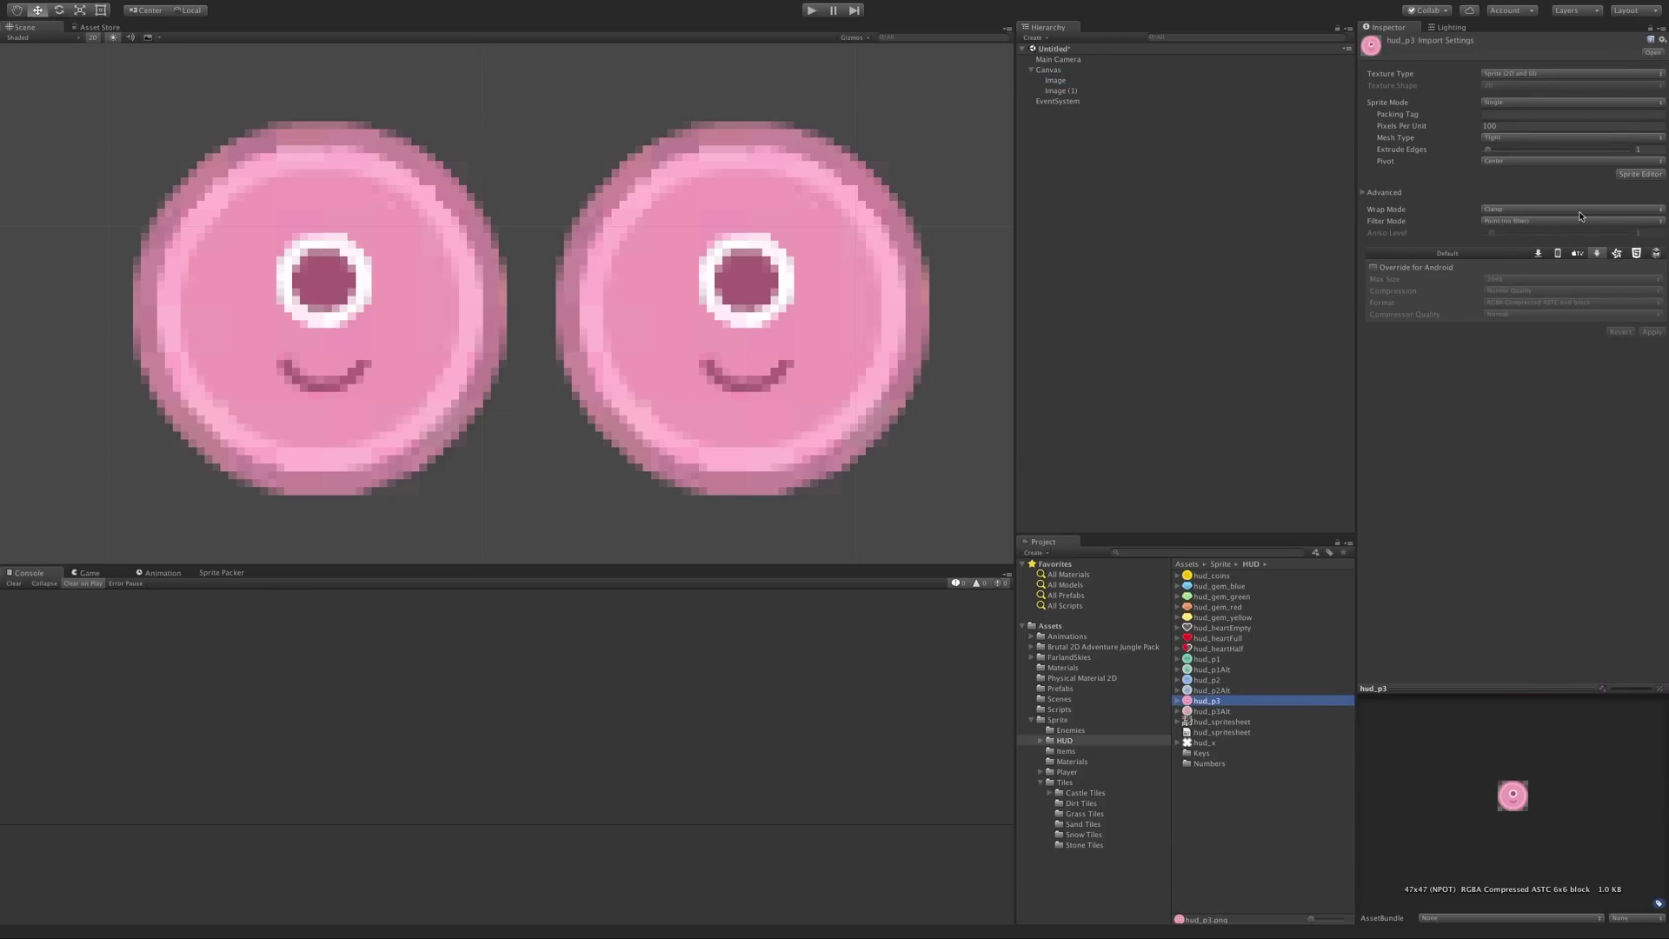
left_click(1640, 174)
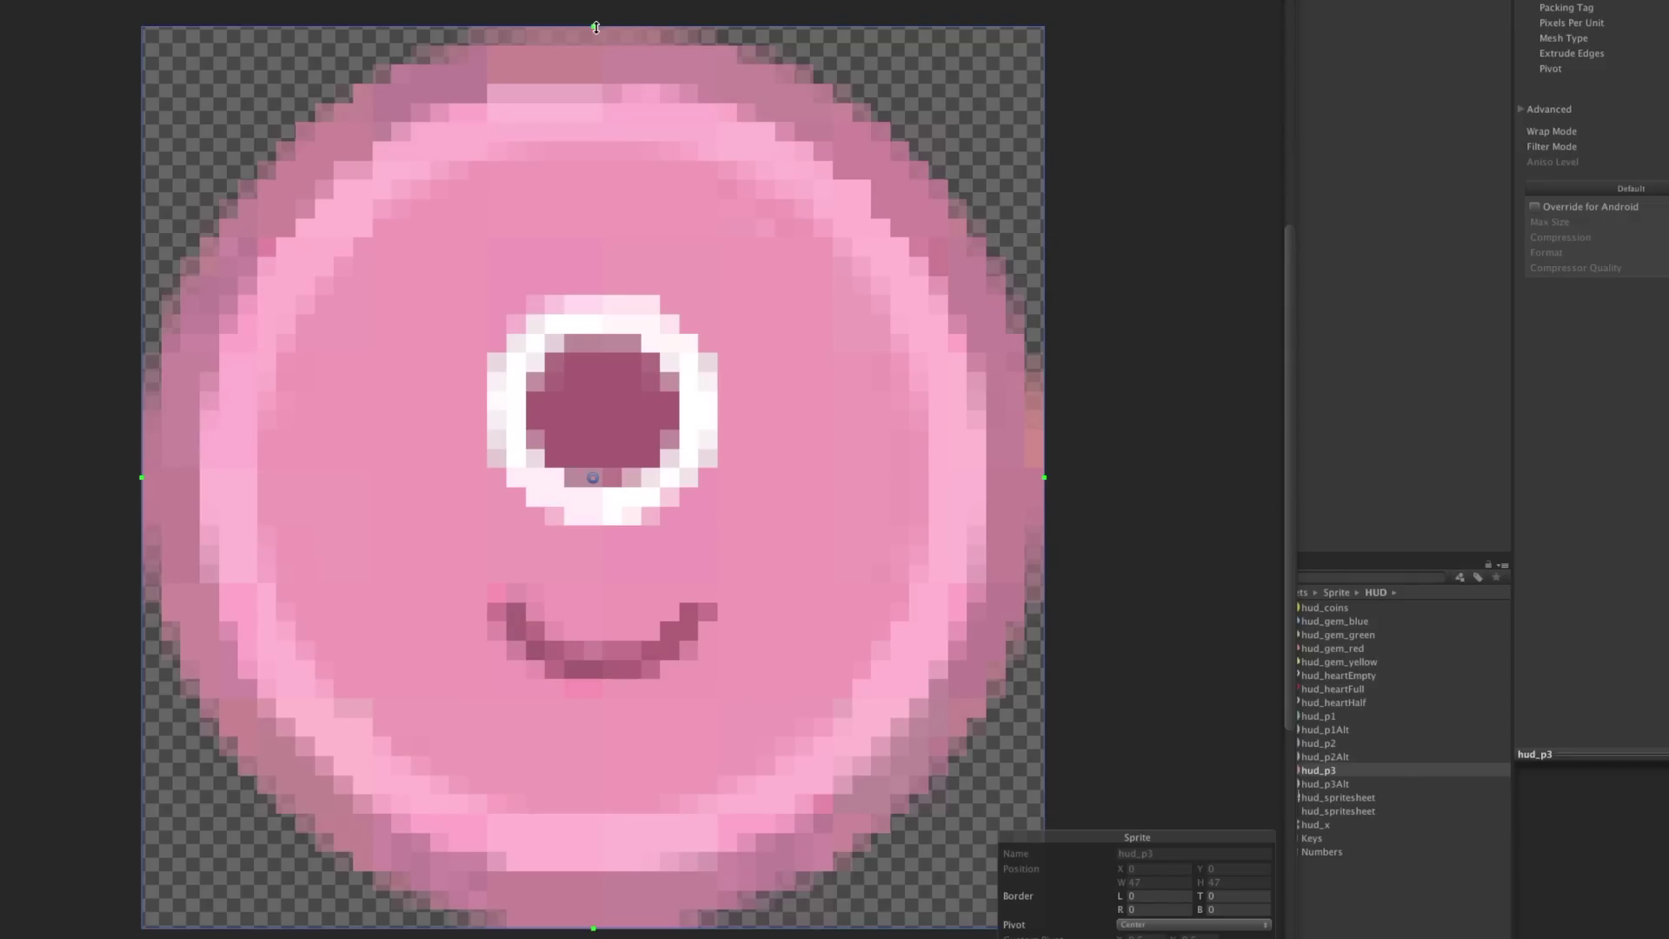
left_click_drag(594, 27, 610, 155)
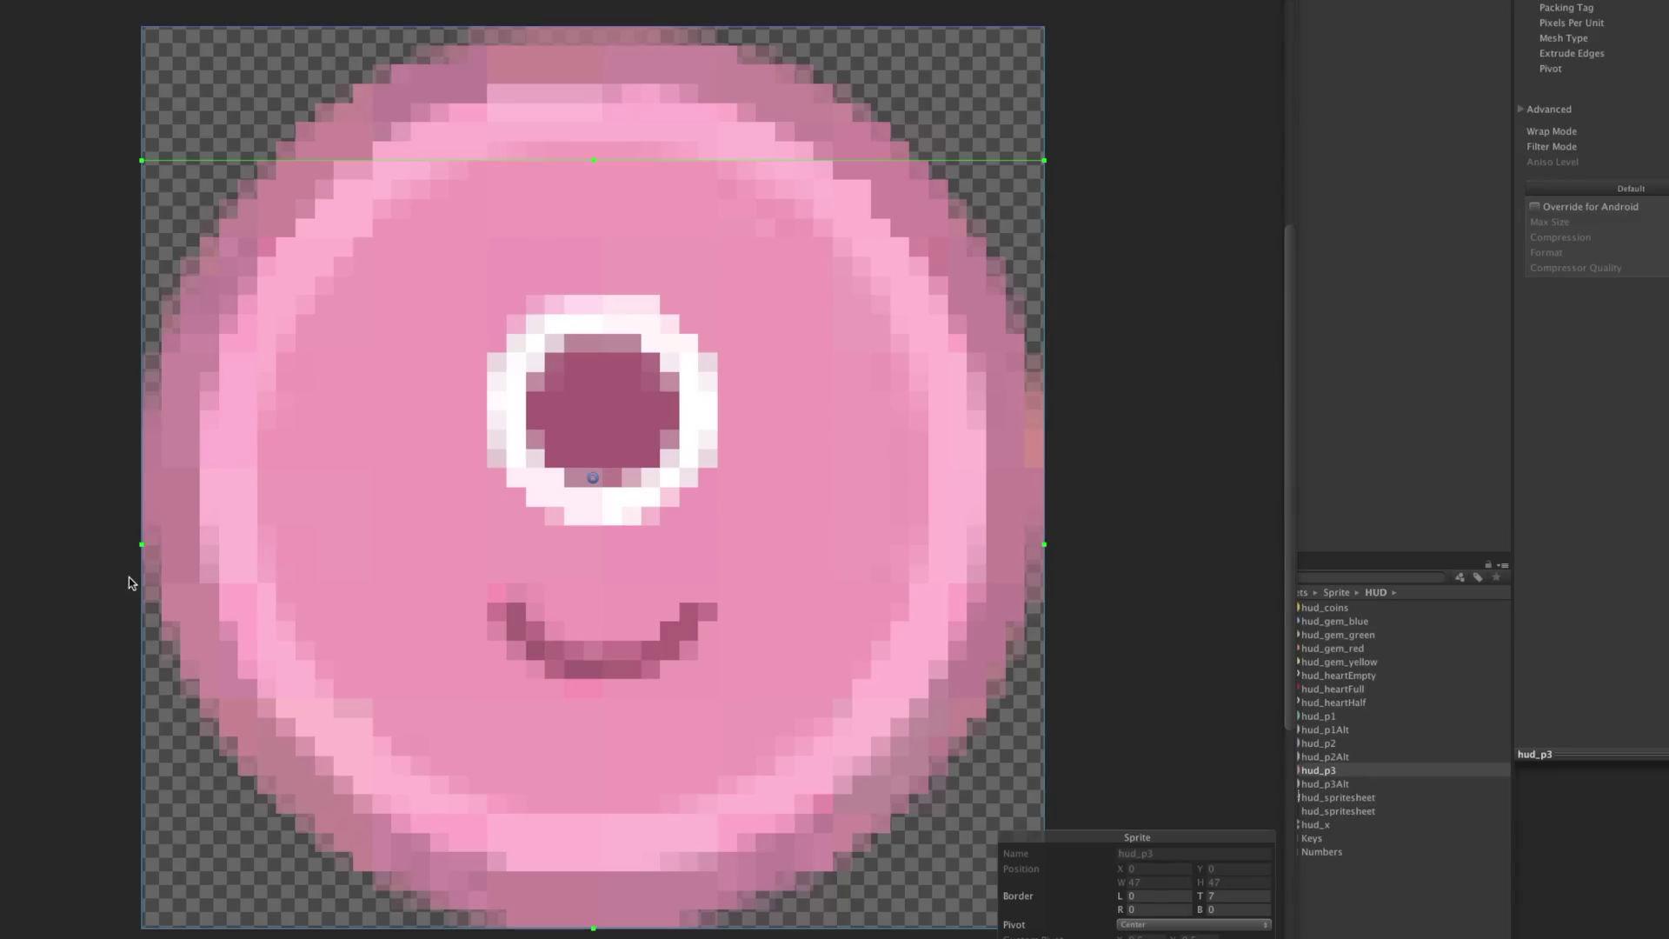
left_click_drag(142, 544, 277, 540)
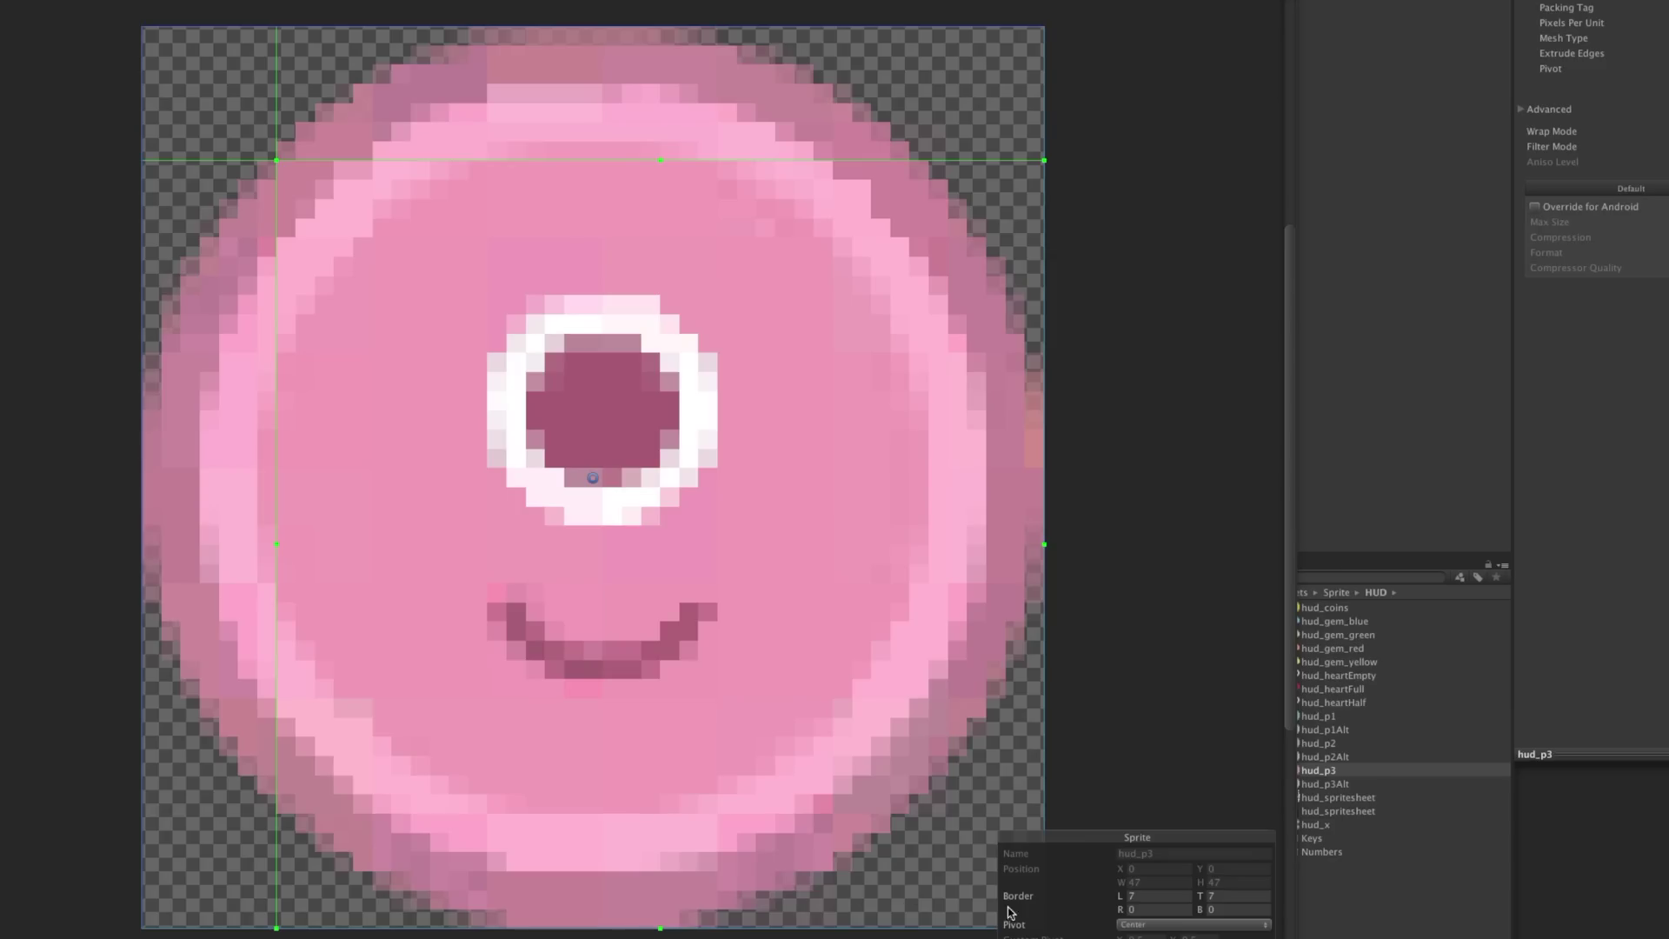
left_click(1182, 909)
type("7")
key("Tab")
type("7")
key("Tab")
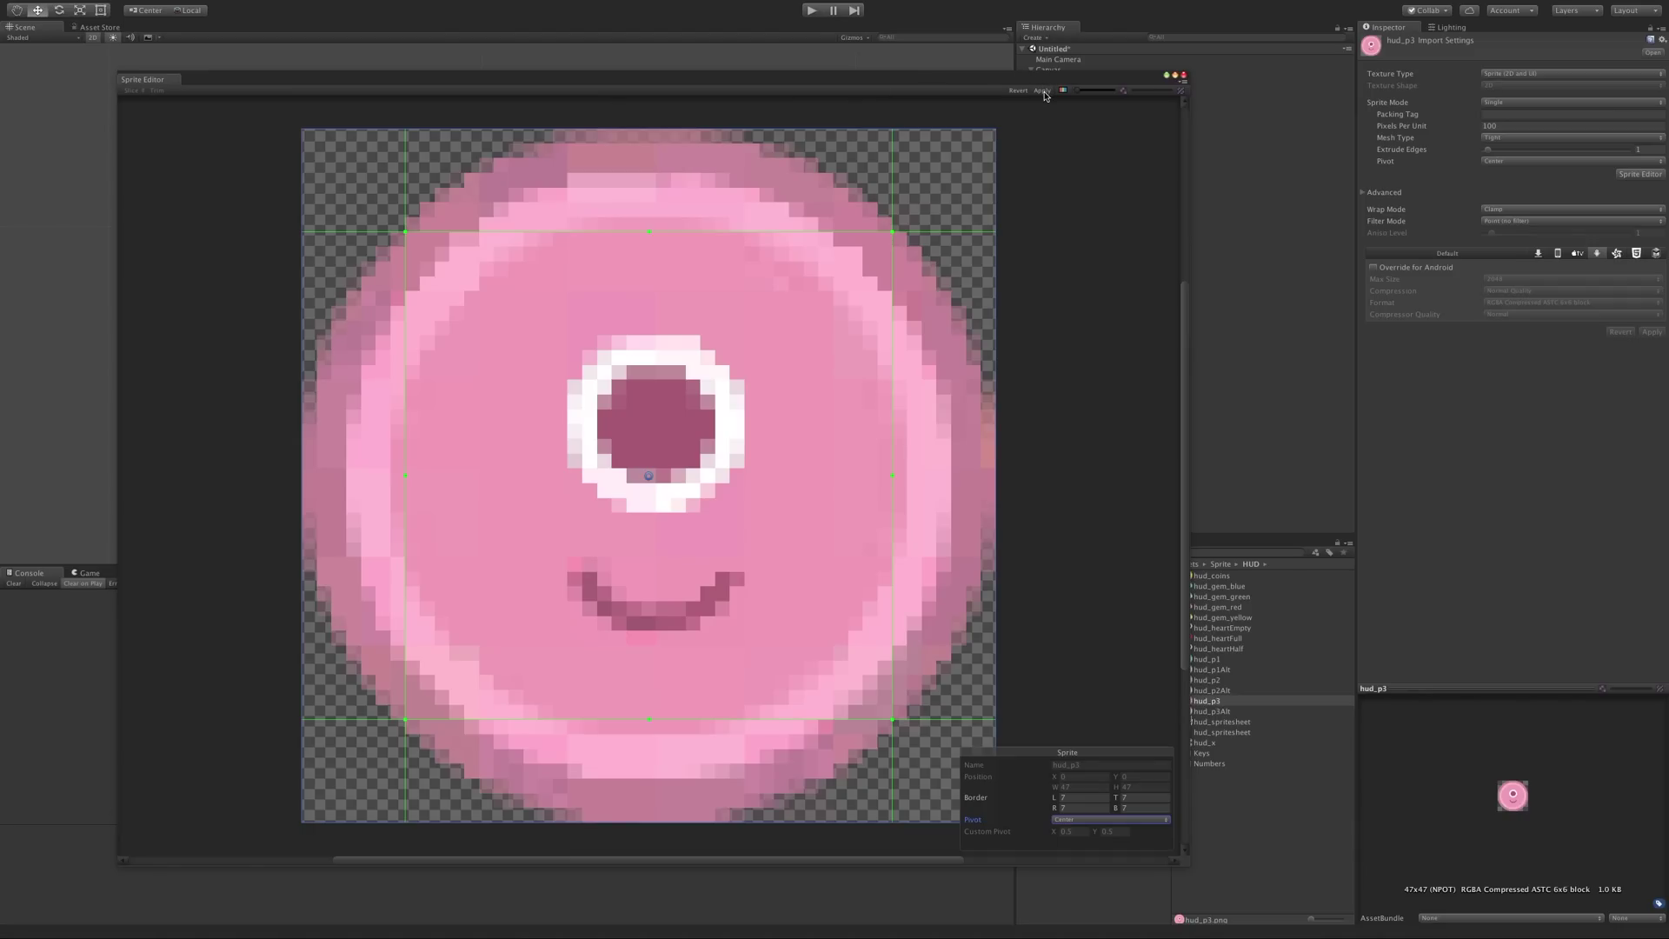
left_click(1042, 90)
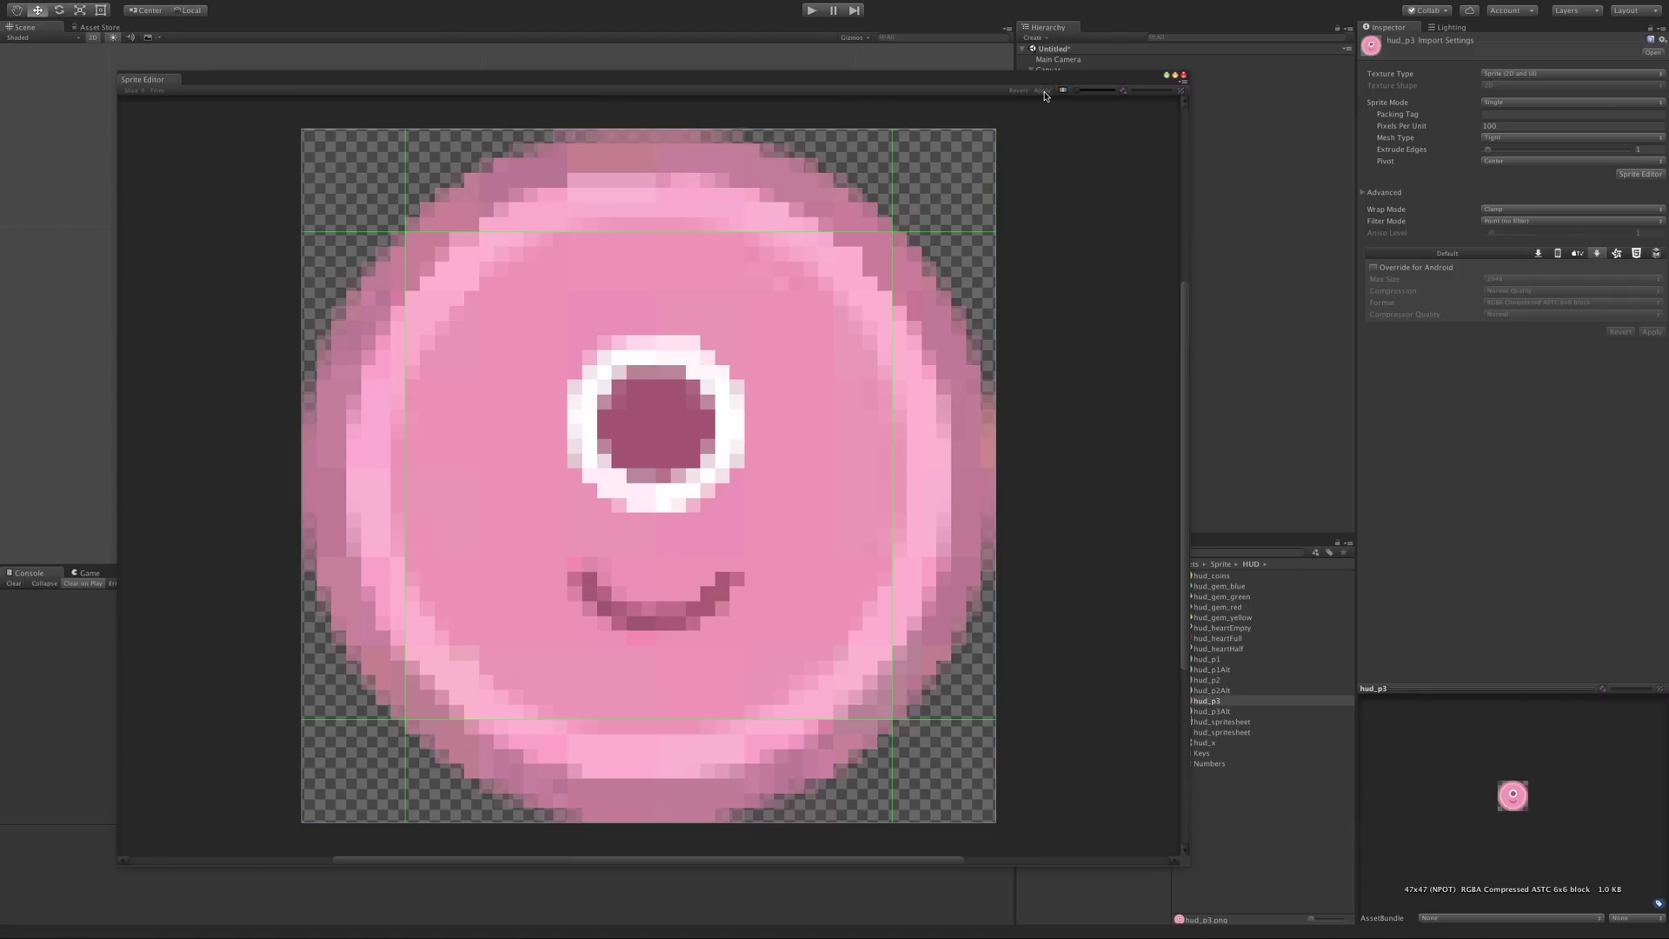
Close the Sprite Editor, switch to the Rect tool, and select both Image and Image (1).
left_click(1183, 74)
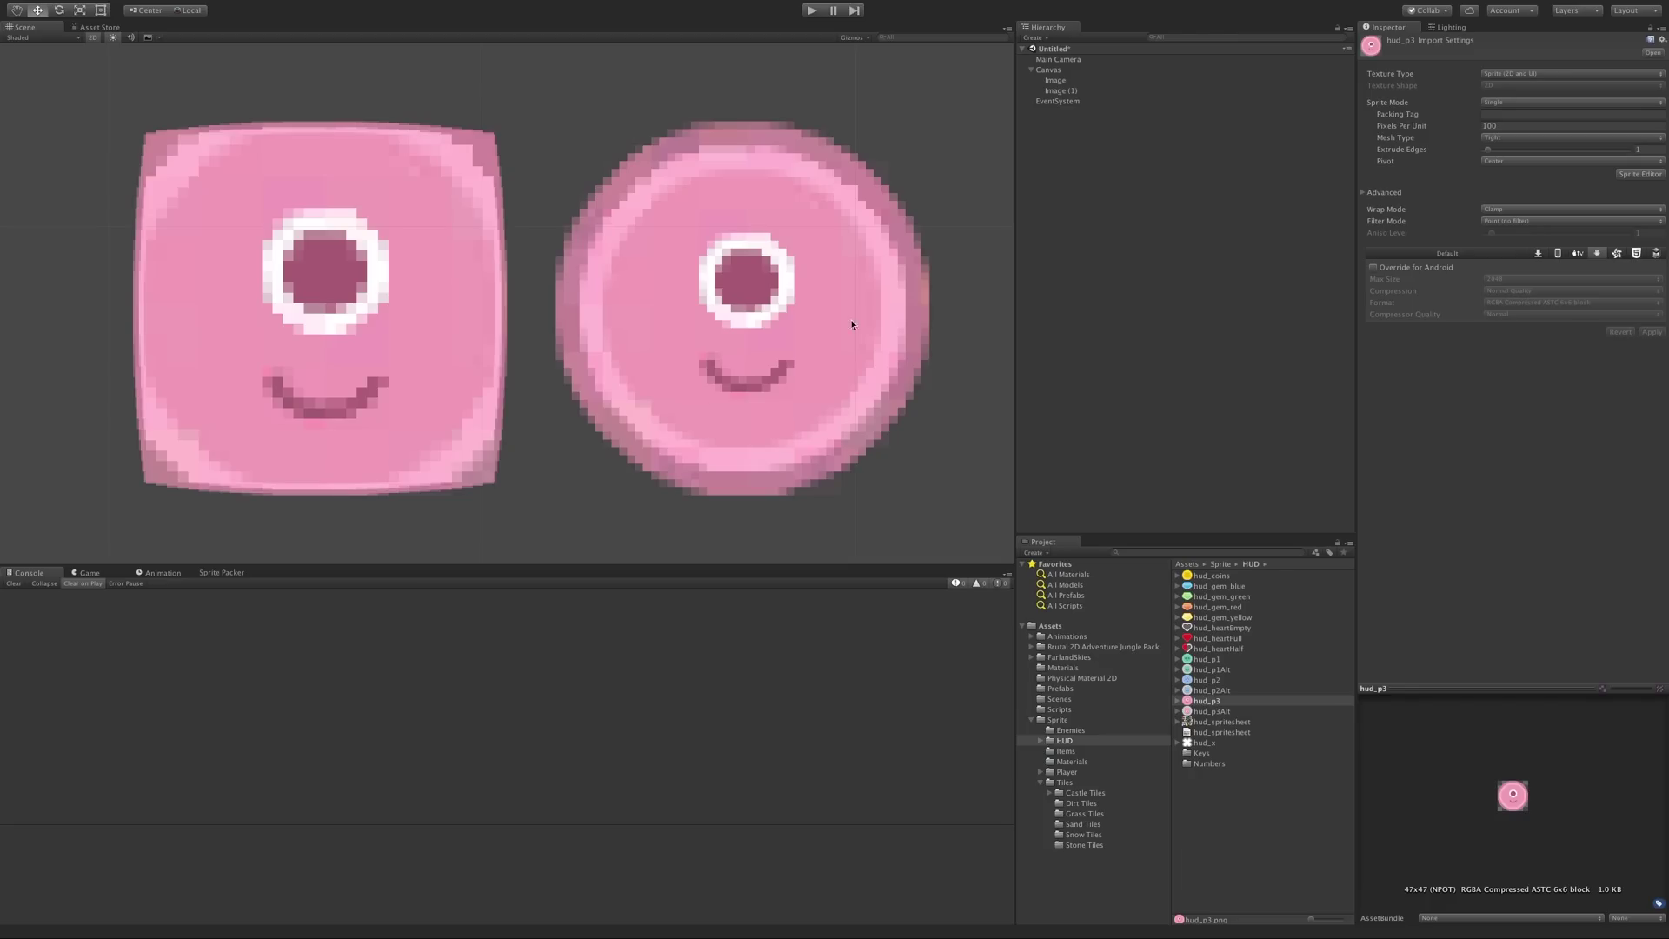
left_click(307, 298)
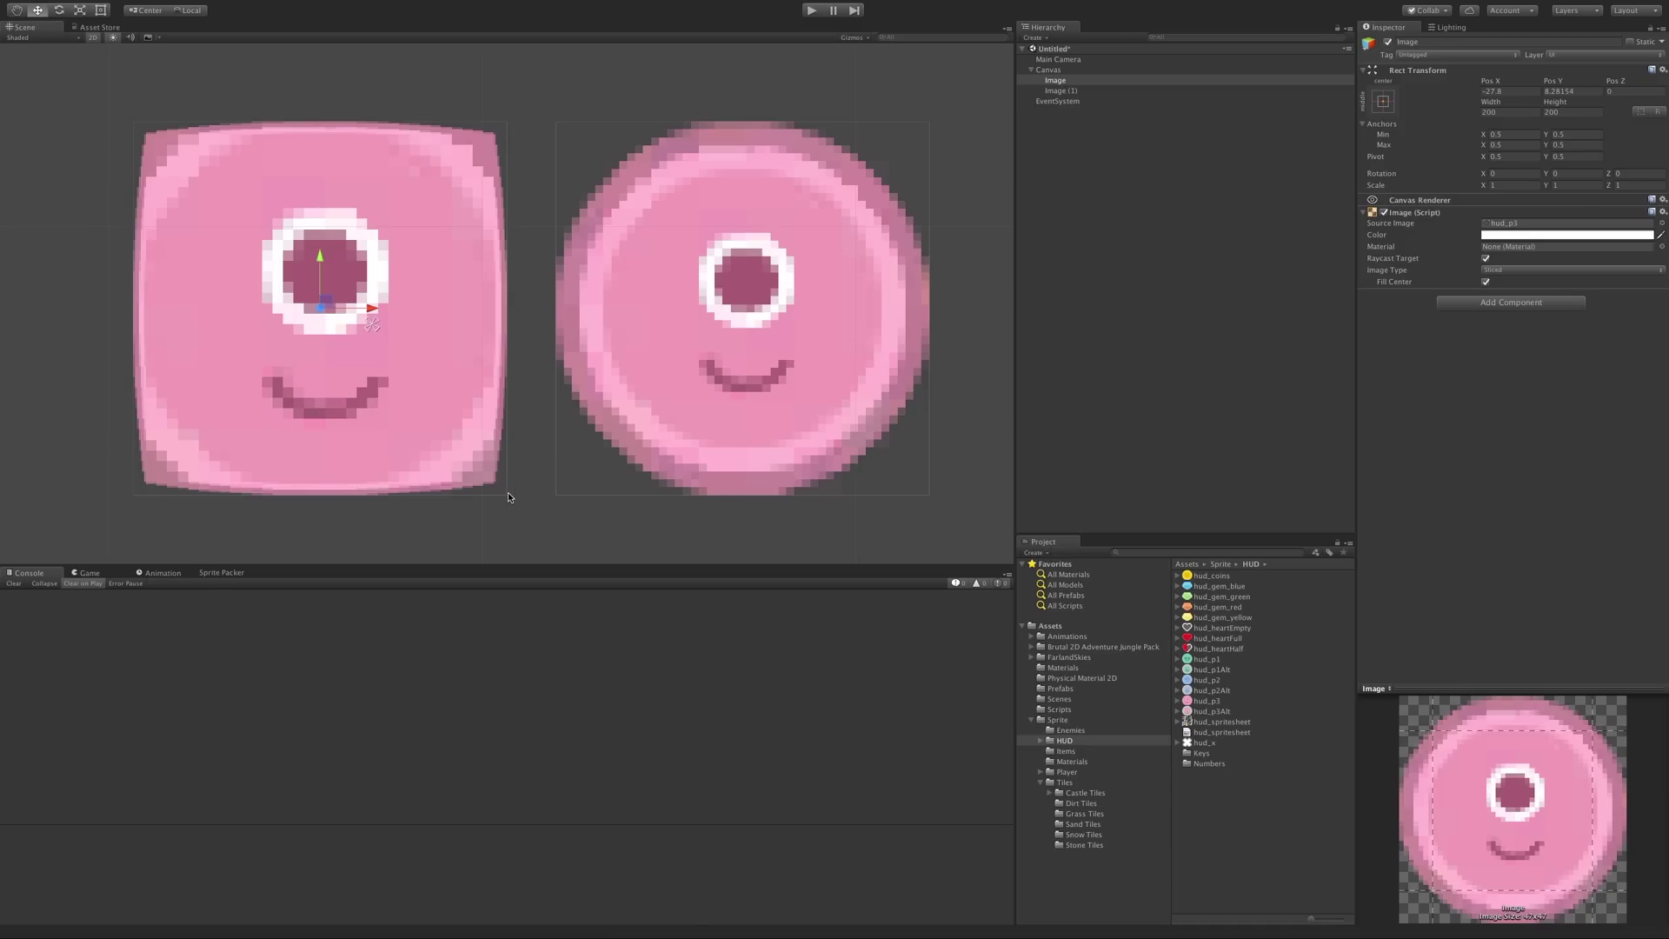
left_click(412, 422)
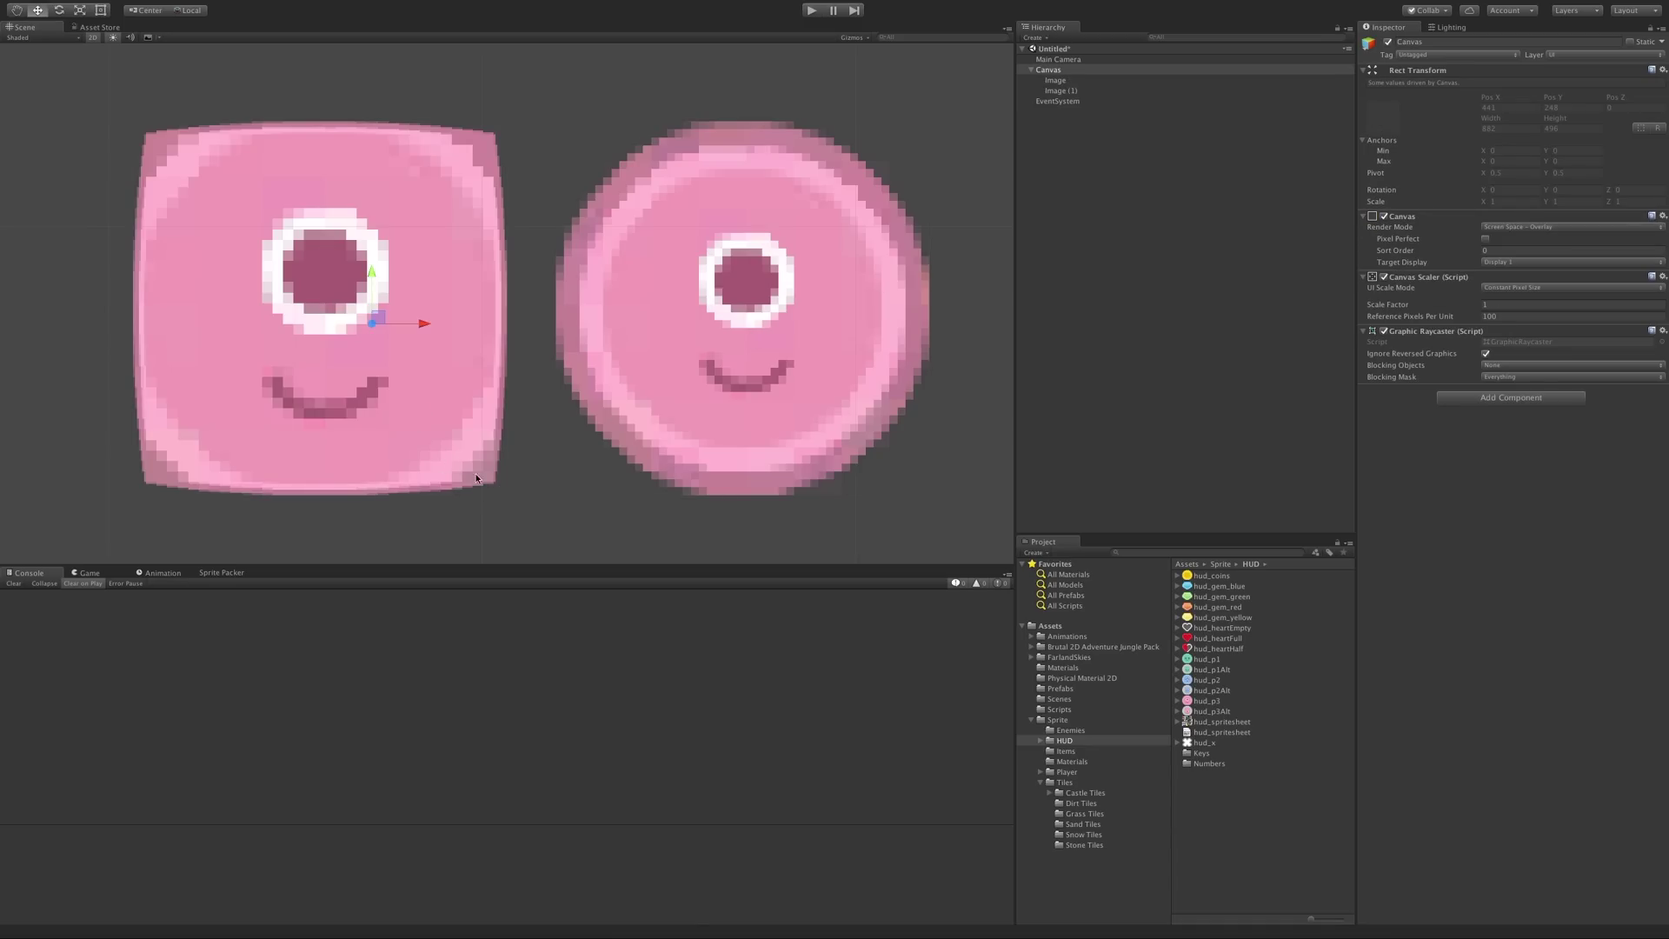
left_click(386, 377)
left_click(101, 9)
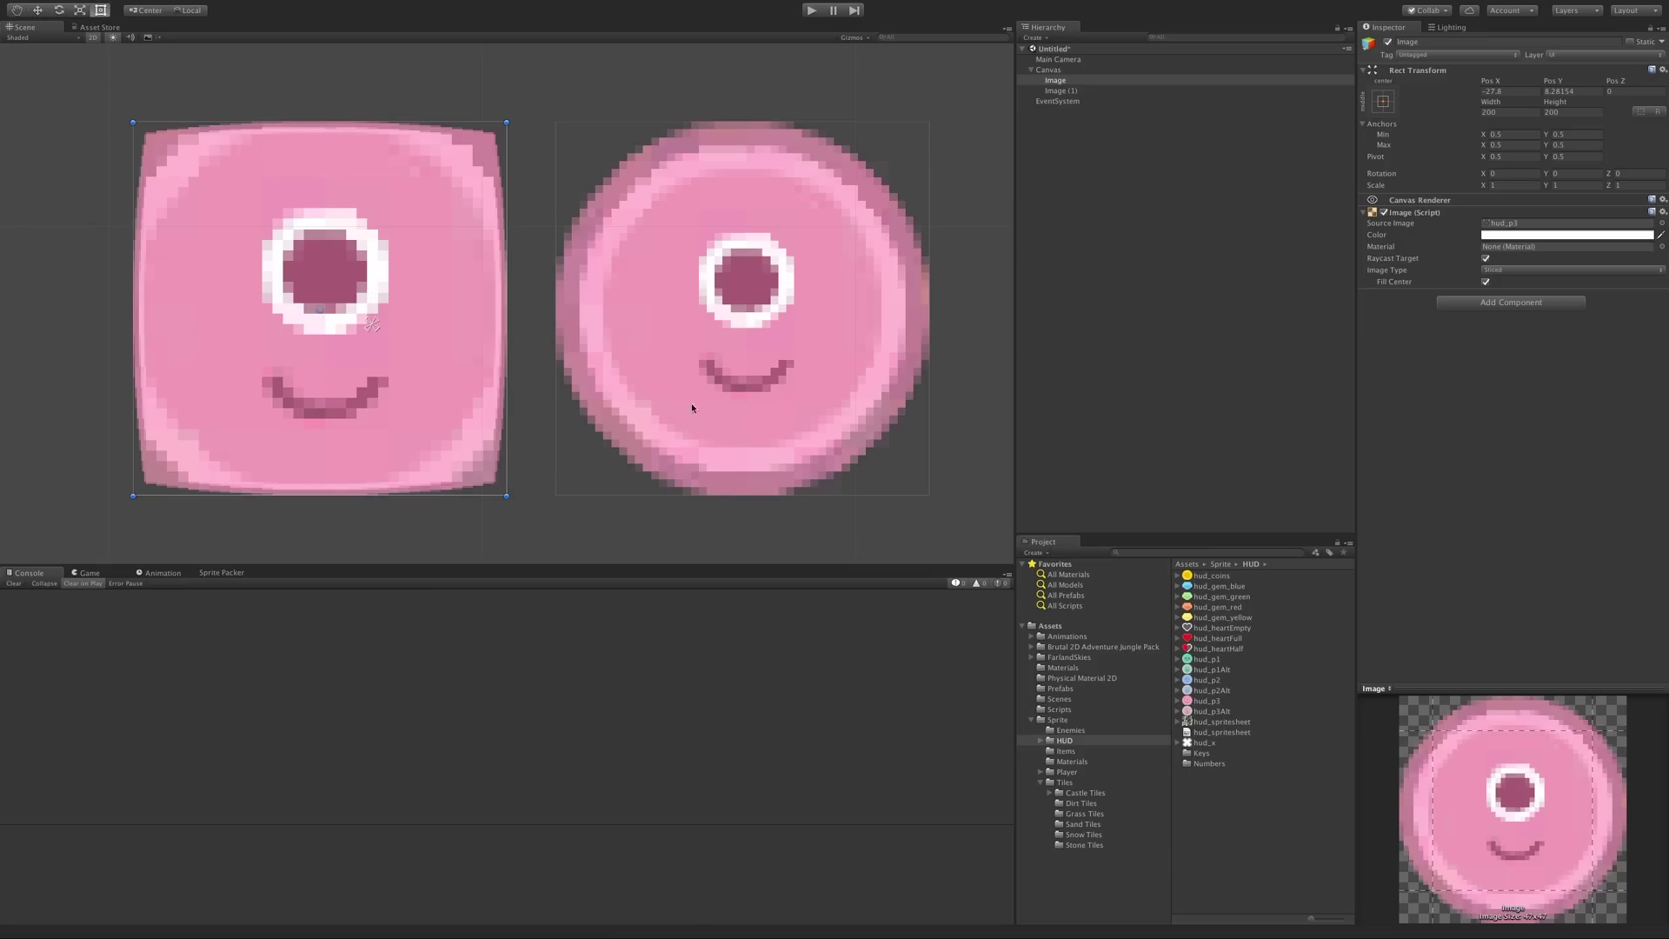
left_click(1109, 92)
left_click(1055, 80, "shift")
key("f")
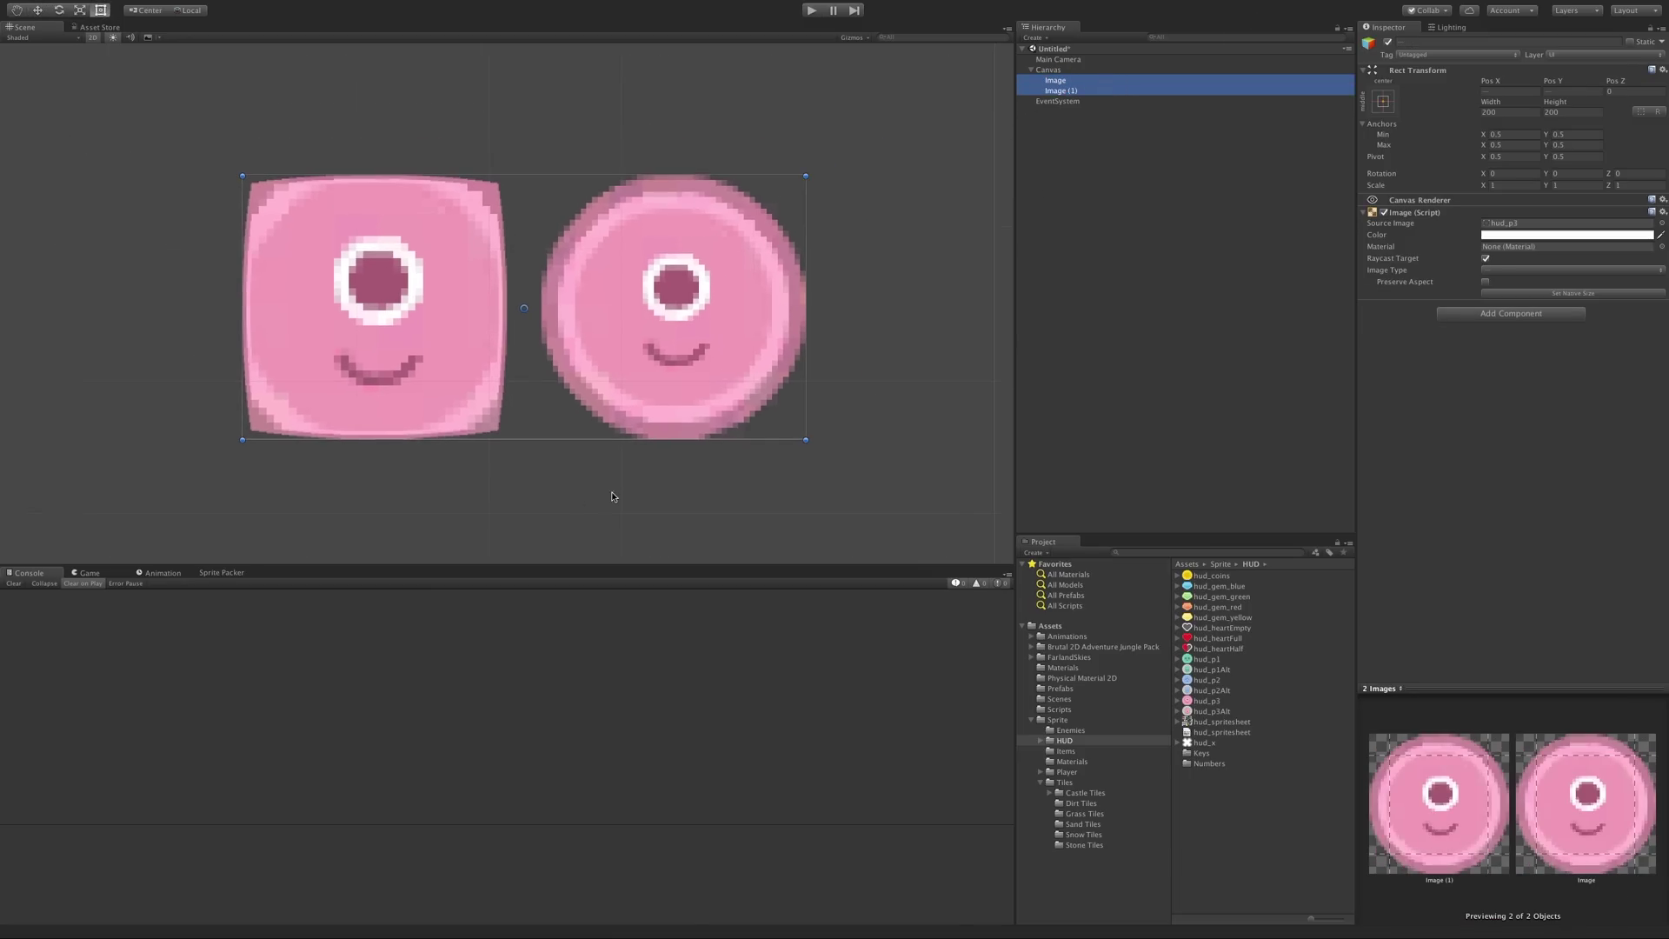
Stretch both images wide and short, then back to roughly square, comparing their edges.
left_click_drag(816, 462, 794, 234)
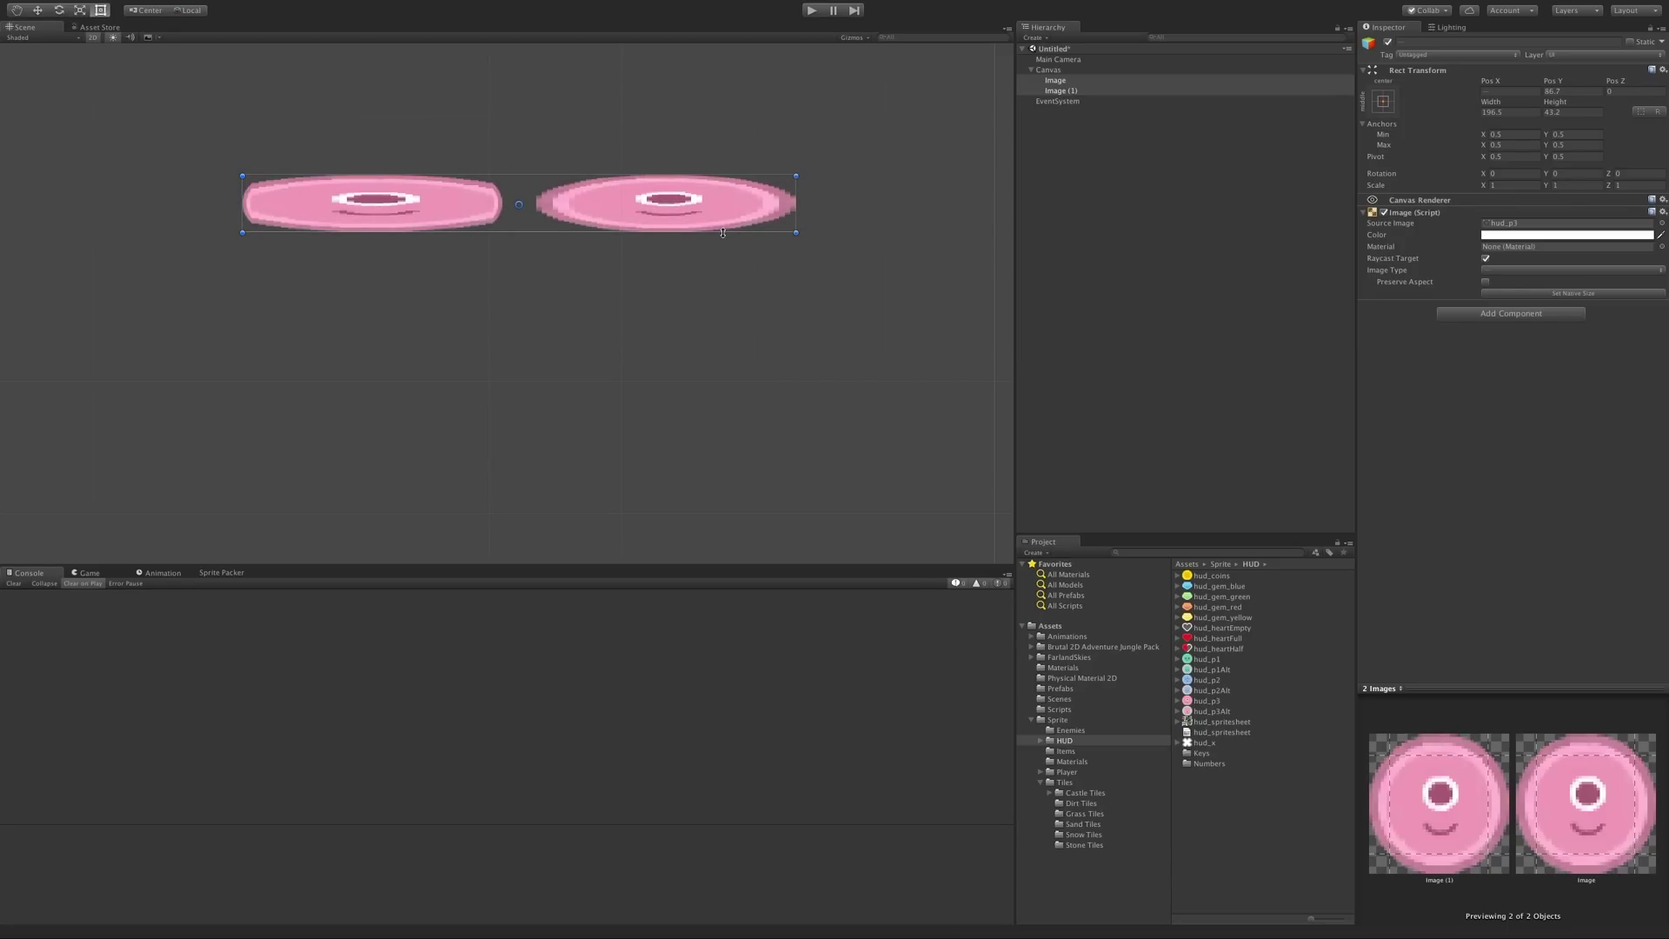
left_click_drag(796, 232, 806, 407)
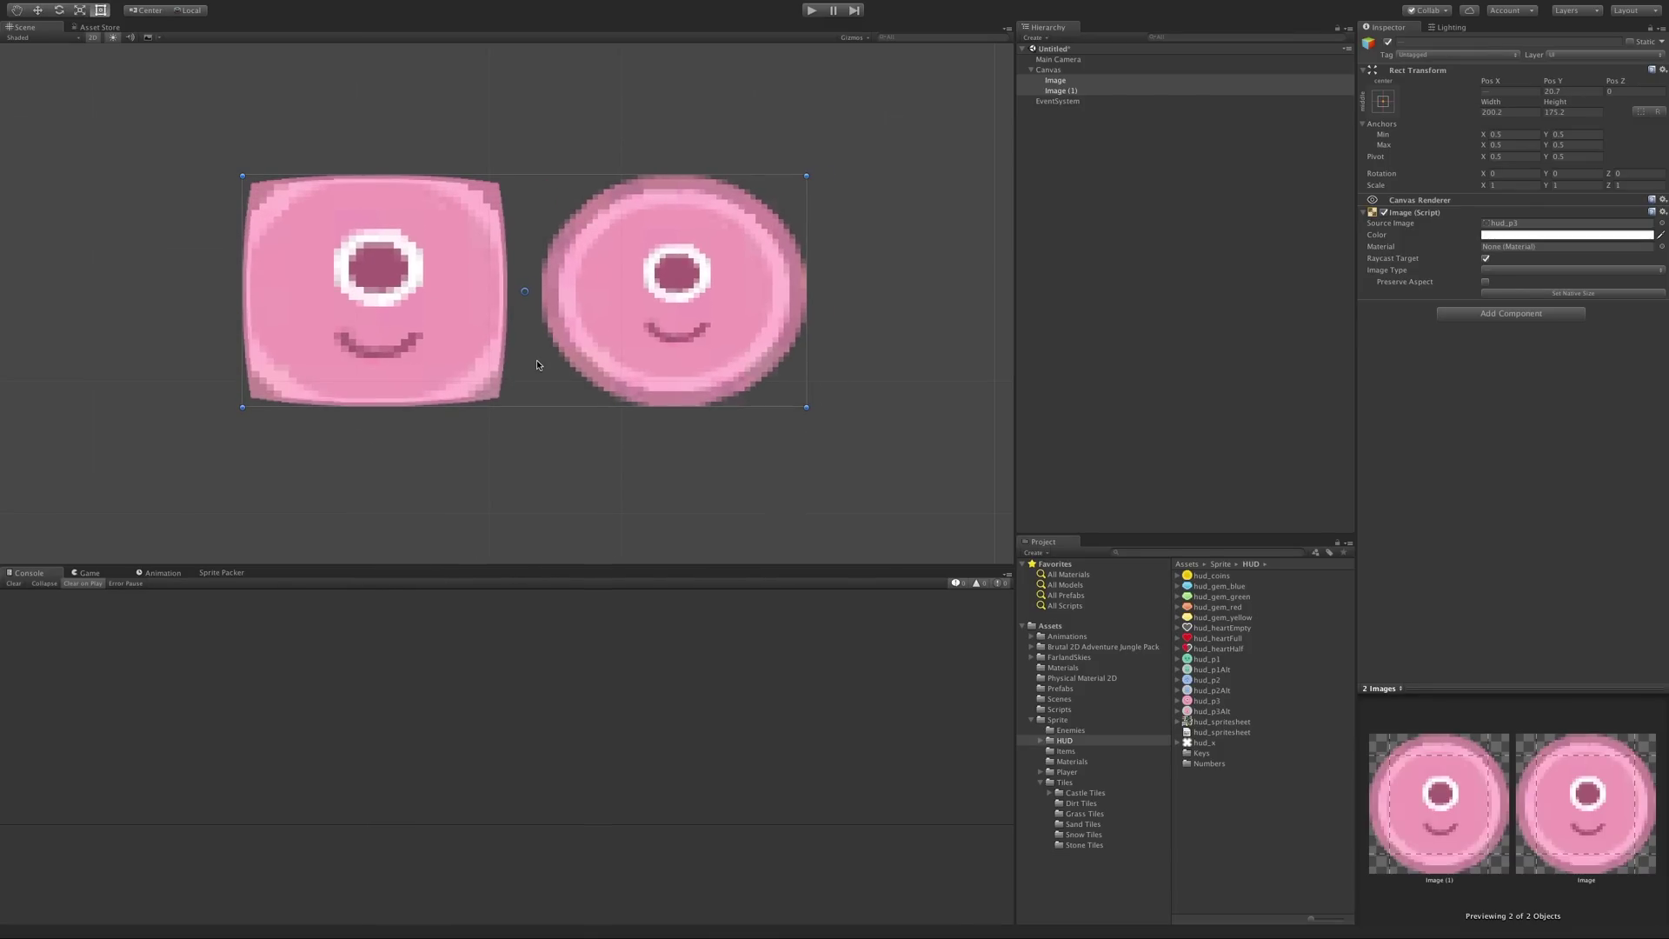